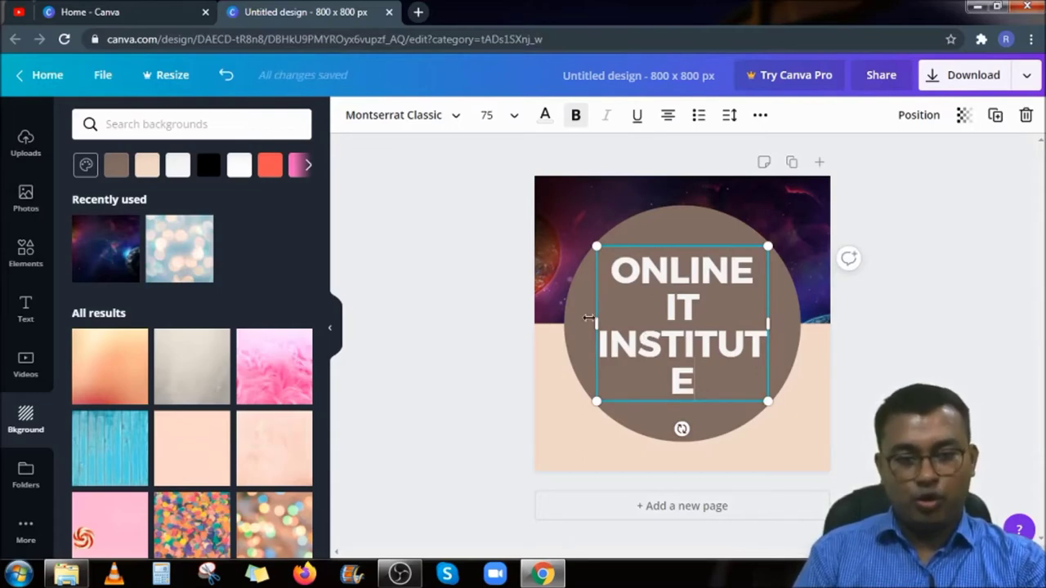
- Widen the ONLINE IT INSTITUTE text box to fit two lines and centre it on the brown circle
{"action": "left_click_drag", "start_coordinate": [580, 323], "coordinate": [573, 324]}
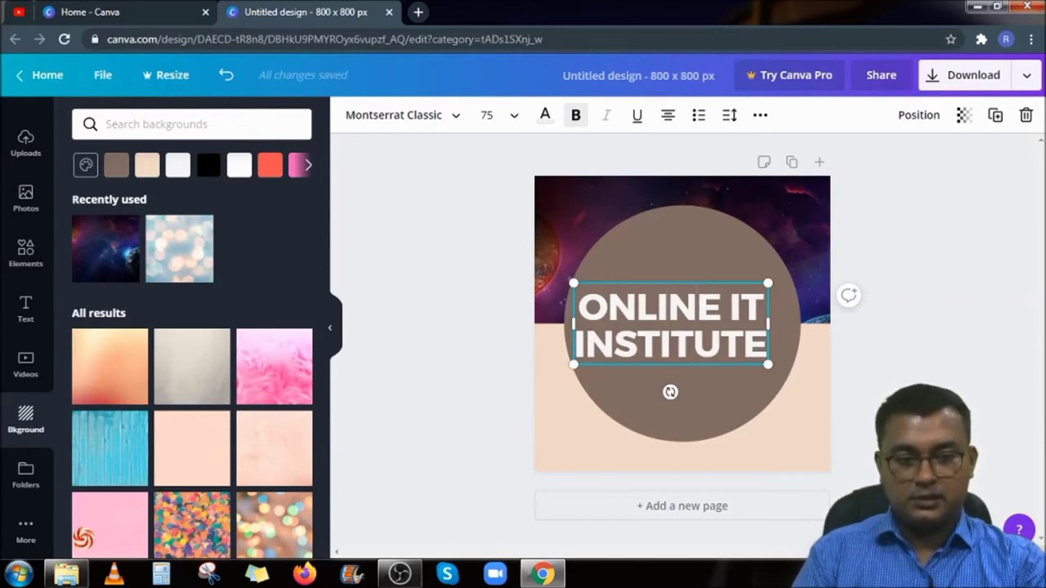
{"action": "left_click_drag", "start_coordinate": [686, 280], "coordinate": [690, 278]}
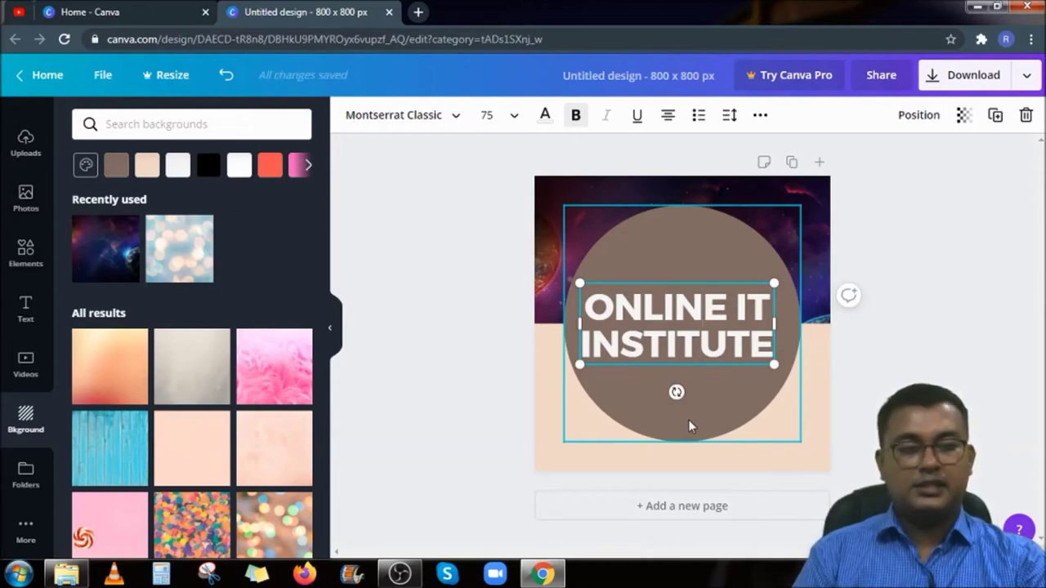
{"action": "left_click", "coordinate": [482, 346]}
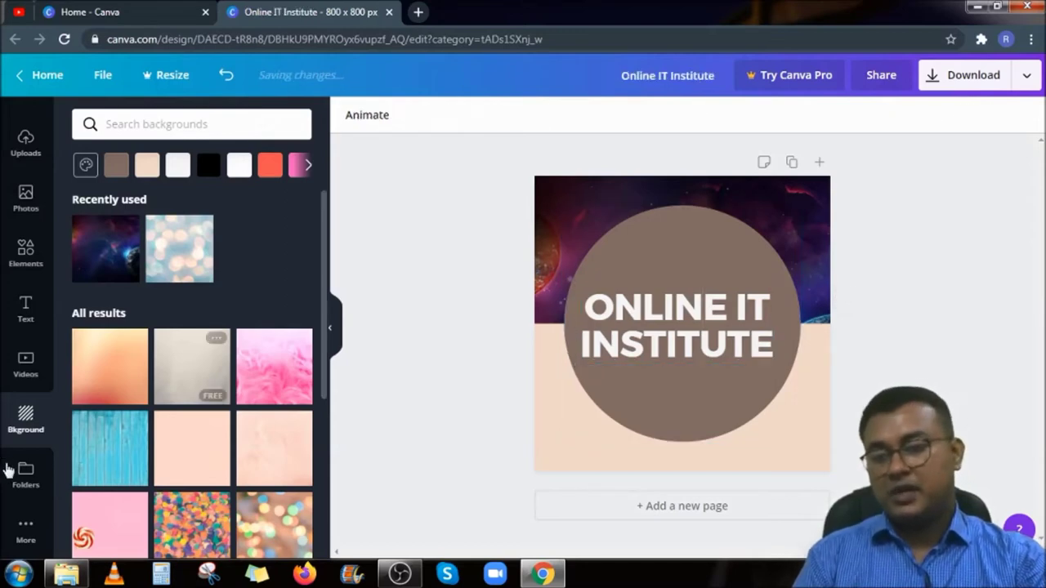
- Download the icon design as a PNG file and dismiss the Canva Pro offer
{"action": "scroll", "coordinate": [16, 489], "scroll_direction": "up", "scroll_amount": 1}
{"action": "scroll", "coordinate": [16, 488], "scroll_direction": "up", "scroll_amount": 1}
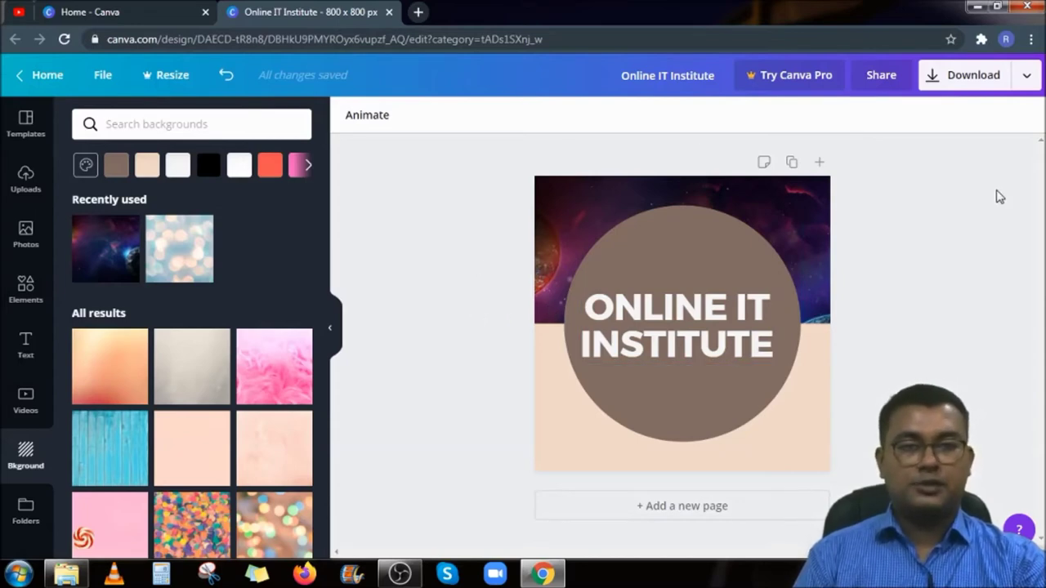
{"action": "left_click", "coordinate": [990, 85]}
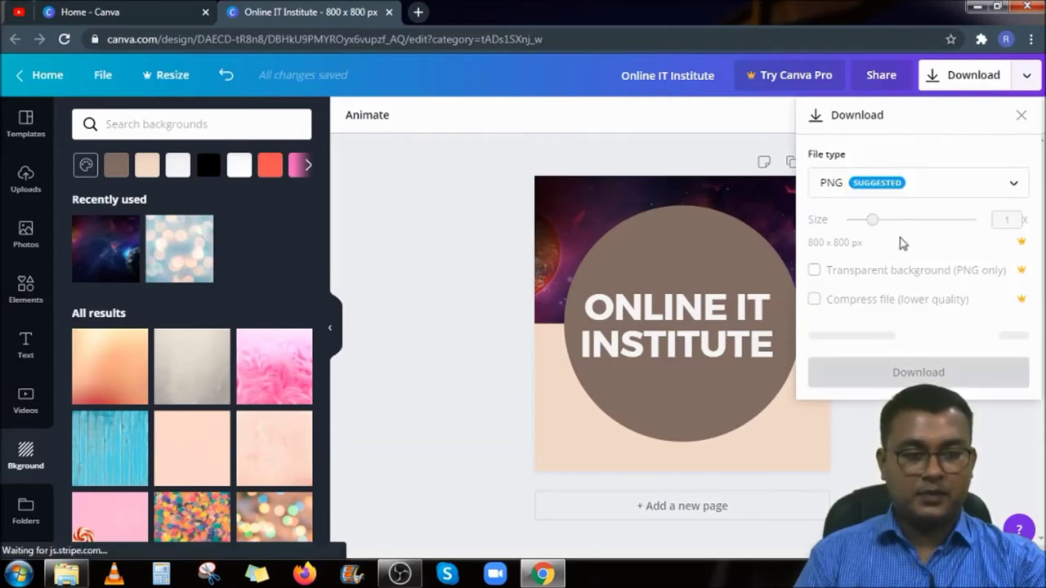
{"action": "left_click", "coordinate": [1013, 189]}
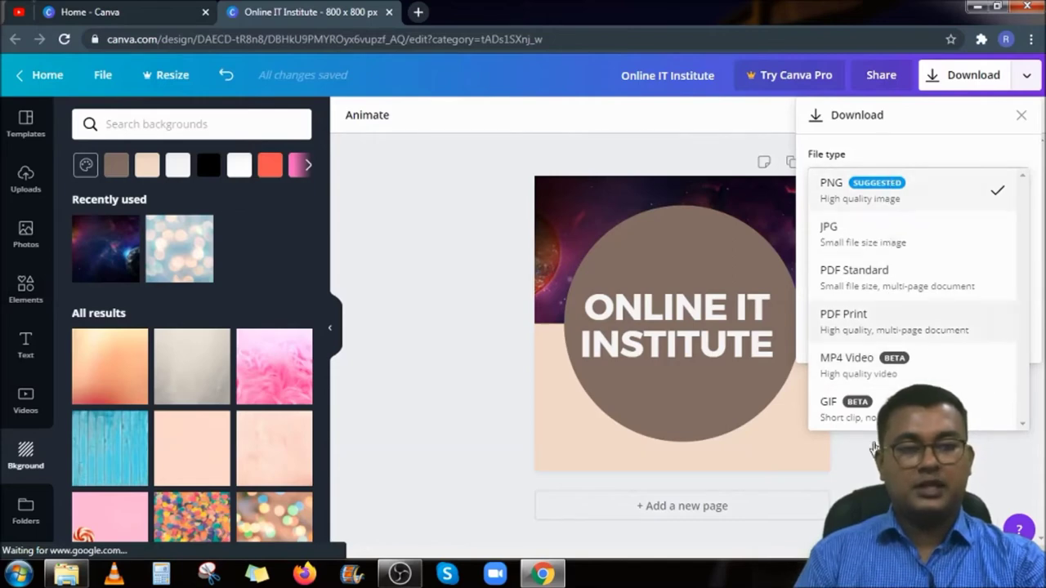
{"action": "left_click", "coordinate": [889, 156]}
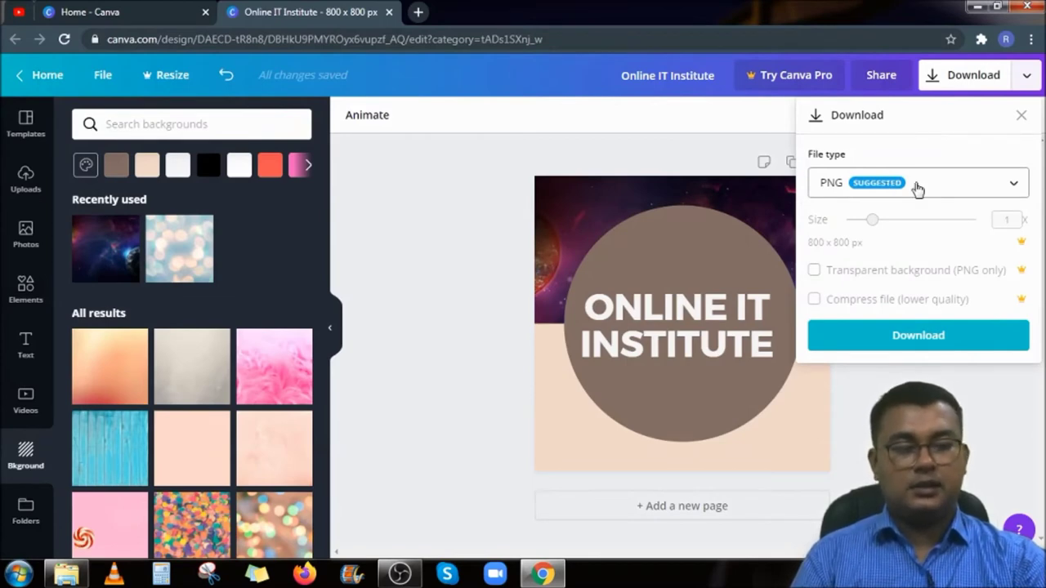
{"action": "left_click", "coordinate": [917, 344]}
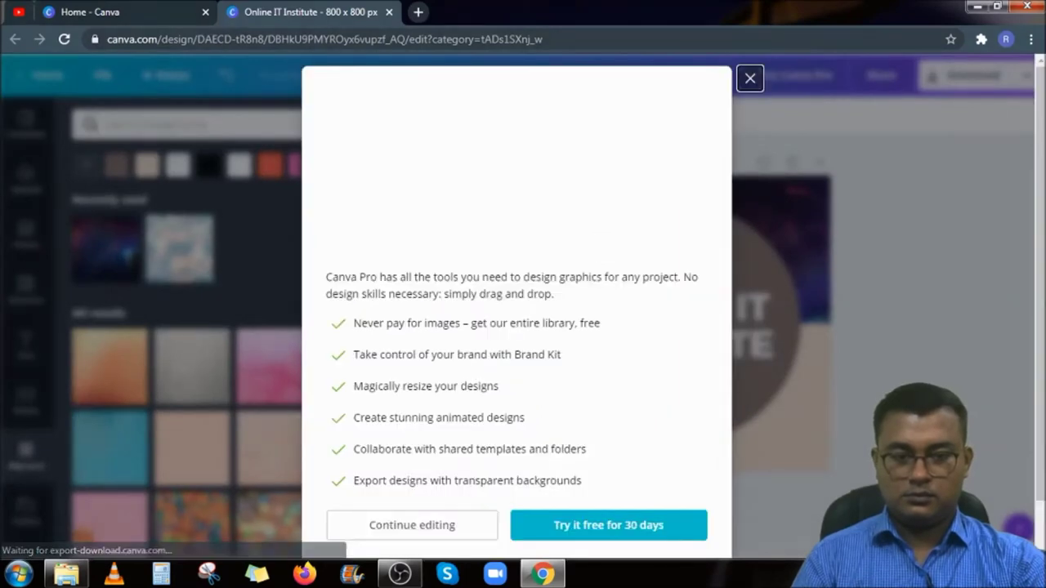
{"action": "left_click", "coordinate": [958, 318]}
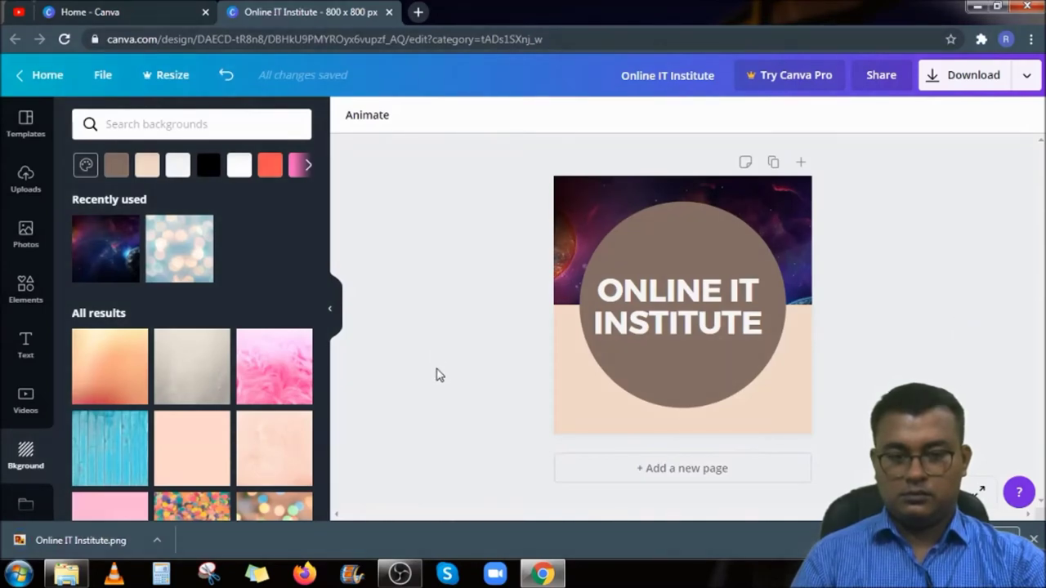
- Show the downloaded Online IT Institute.png in its folder, view it in the photo viewer and close it
{"action": "left_click", "coordinate": [155, 542]}
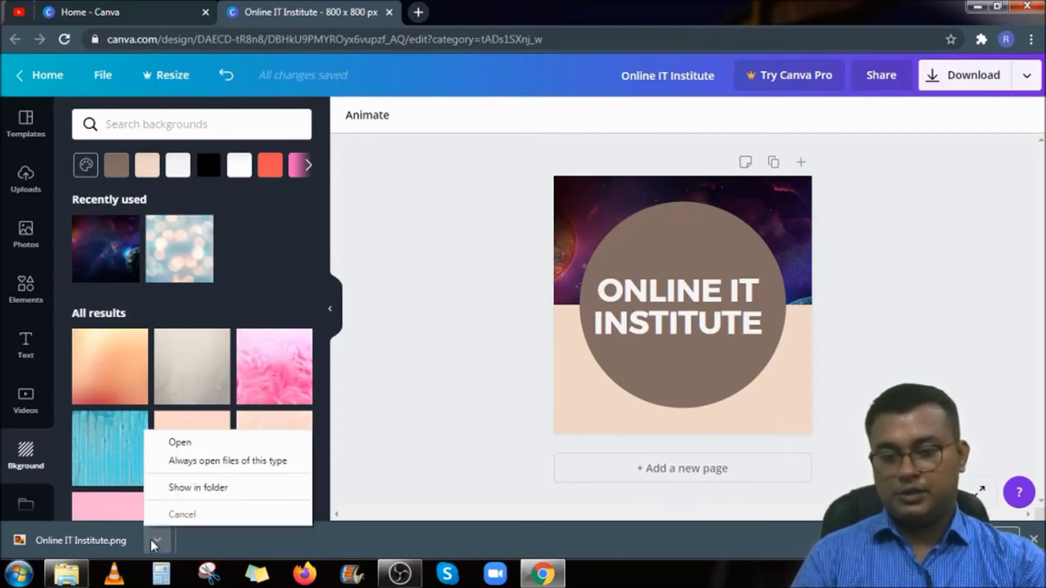
{"action": "left_click", "coordinate": [168, 487]}
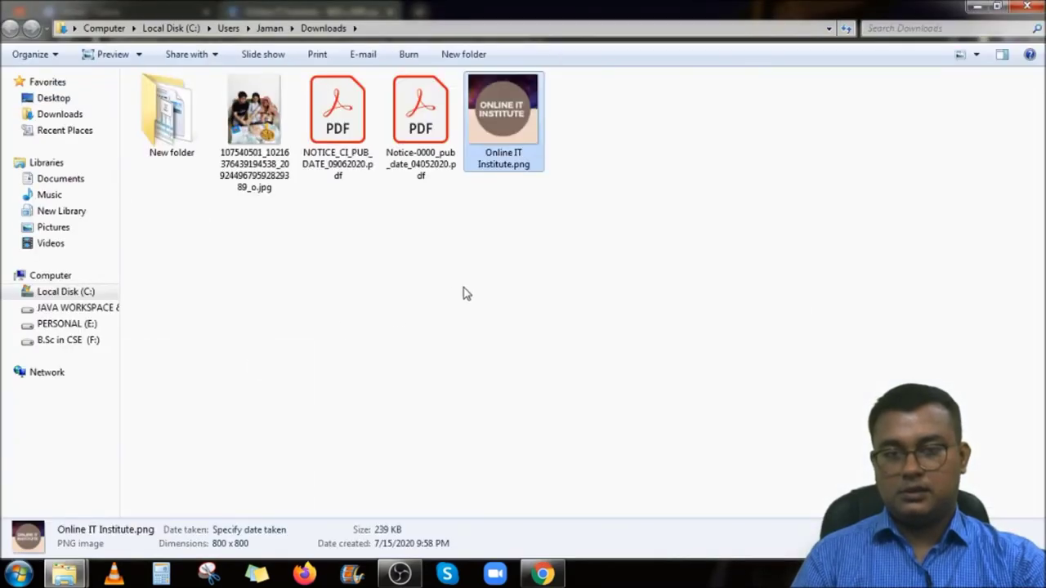
{"action": "double_click", "coordinate": [501, 112]}
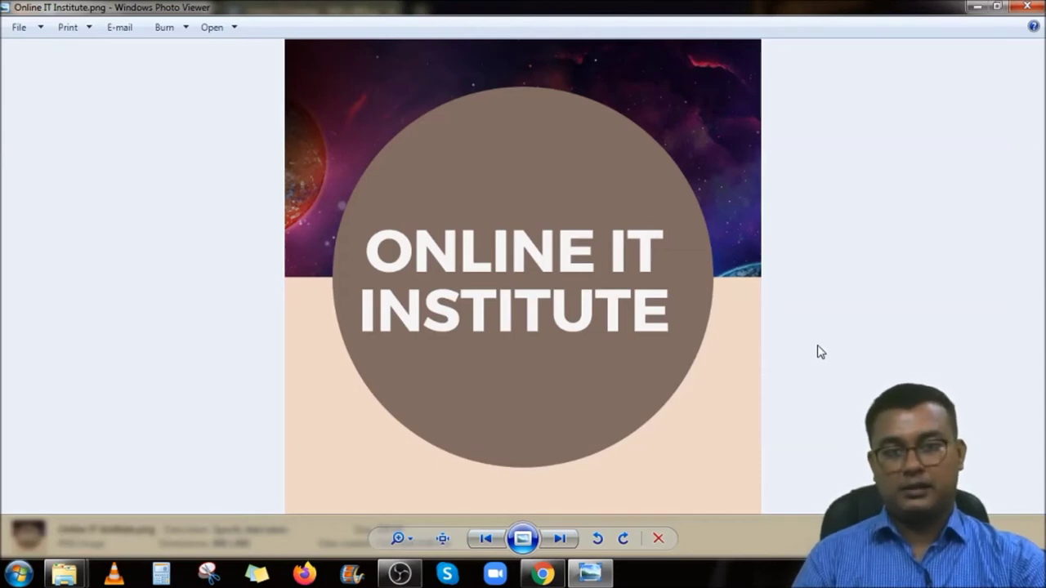
{"action": "key", "text": "alt+F4"}
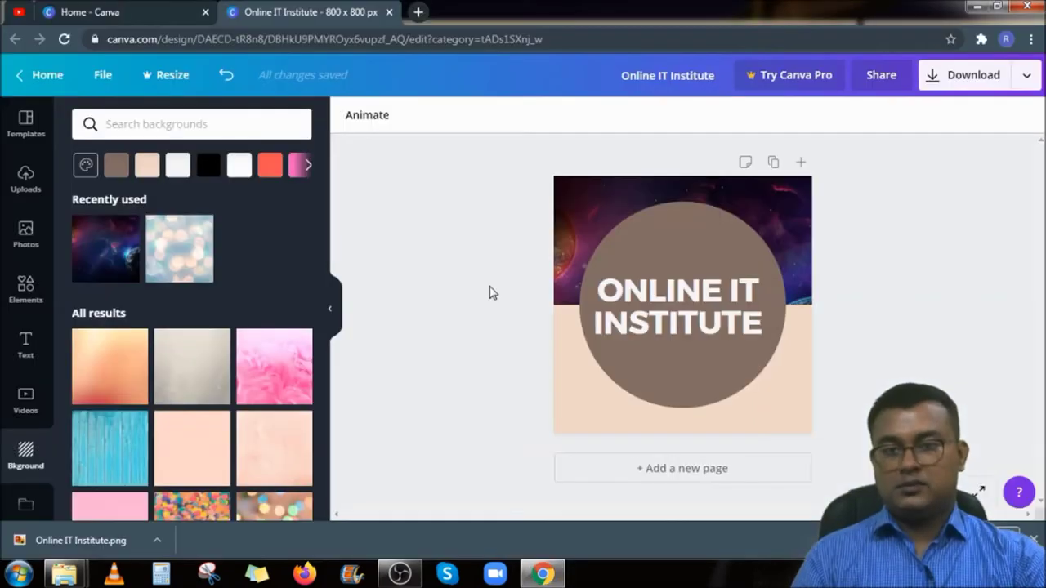
- Return to the Canva home page and create a new YouTube Channel Art design
{"action": "left_click", "coordinate": [30, 82]}
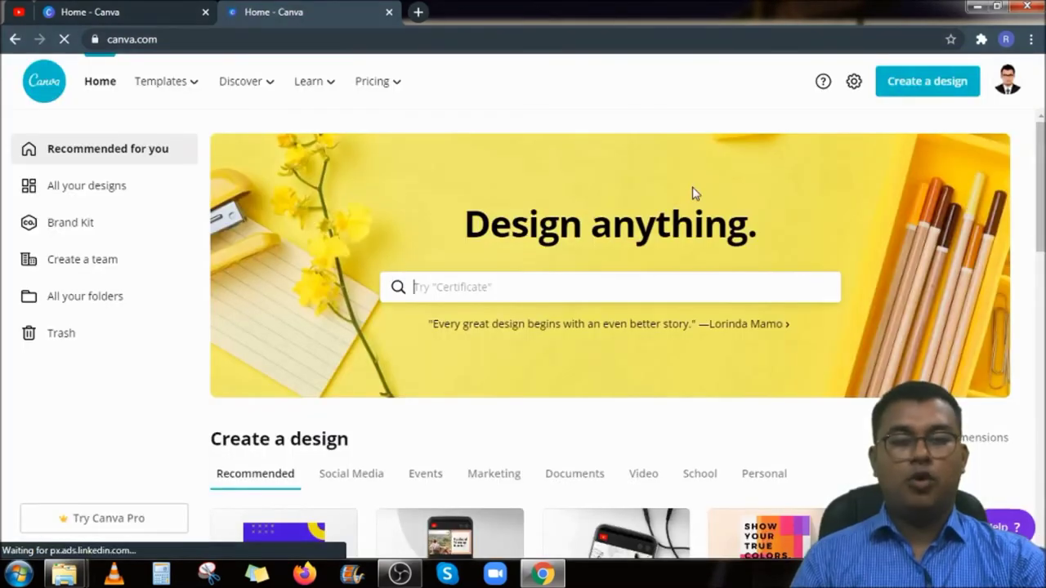
{"action": "left_click", "coordinate": [930, 87]}
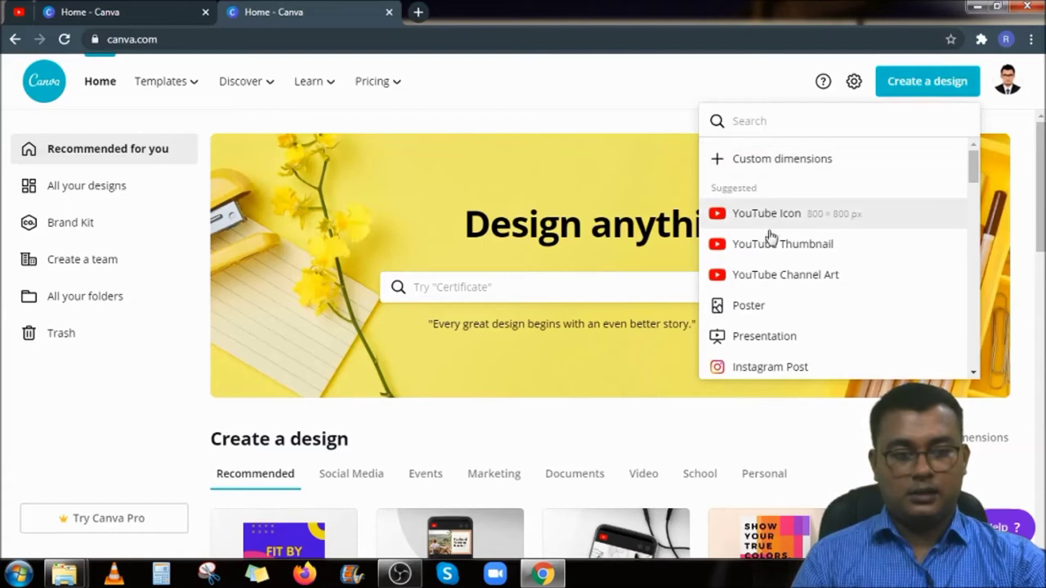
{"action": "left_click", "coordinate": [765, 279]}
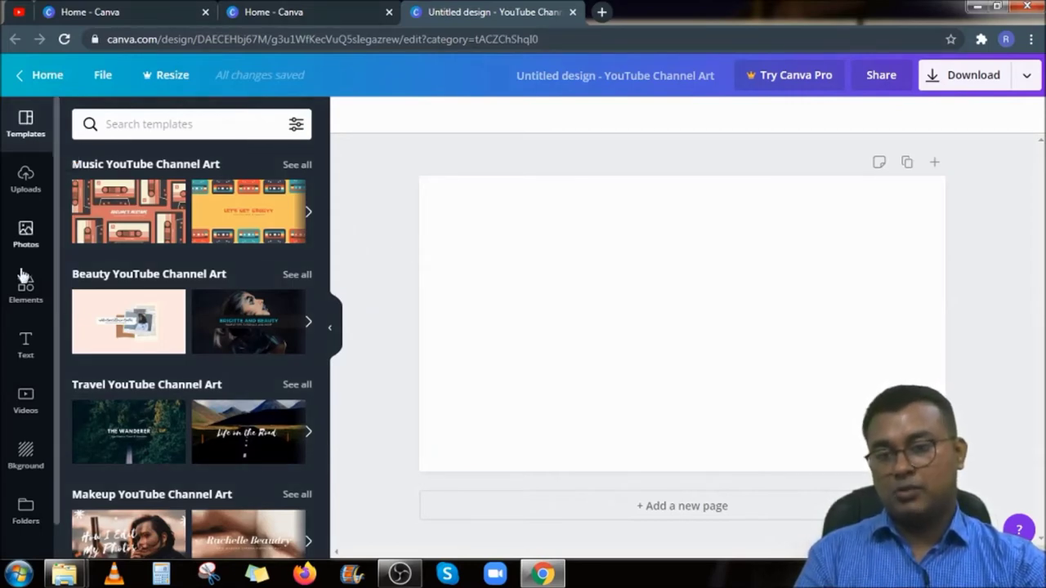
- Examine the available channel art templates, the previously uploaded images and the option for uploading a file
{"action": "scroll", "coordinate": [20, 449], "scroll_direction": "down", "scroll_amount": 1}
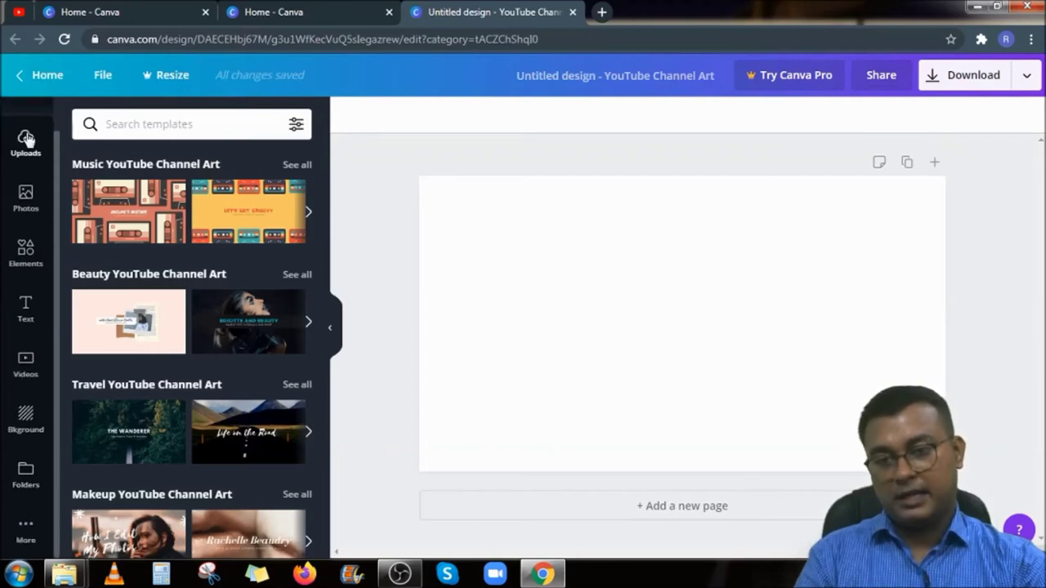
{"action": "scroll", "coordinate": [18, 321], "scroll_direction": "up", "scroll_amount": 1}
{"action": "scroll", "coordinate": [24, 204], "scroll_direction": "up", "scroll_amount": 1}
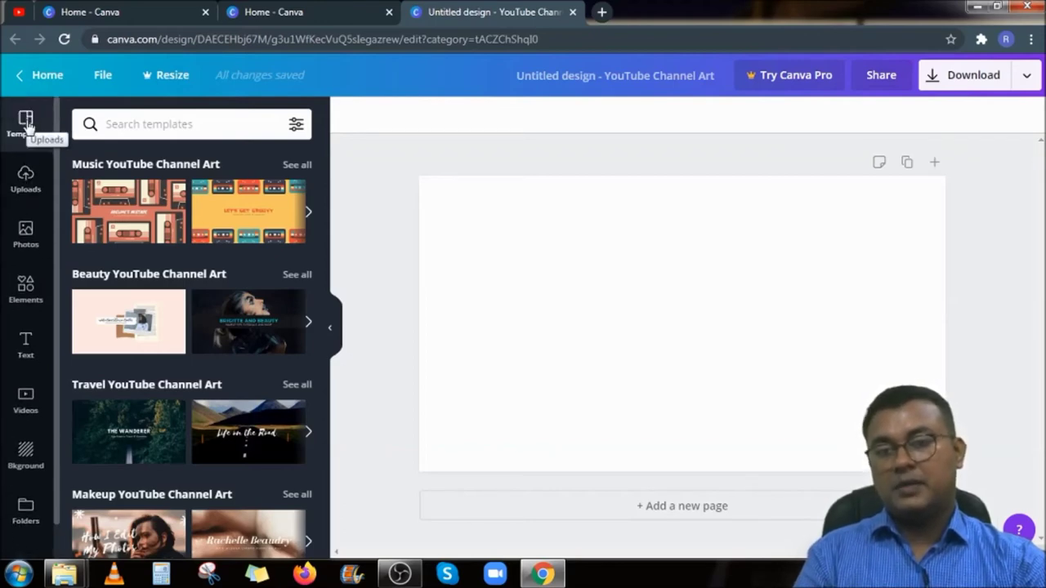
{"action": "left_click", "coordinate": [27, 123]}
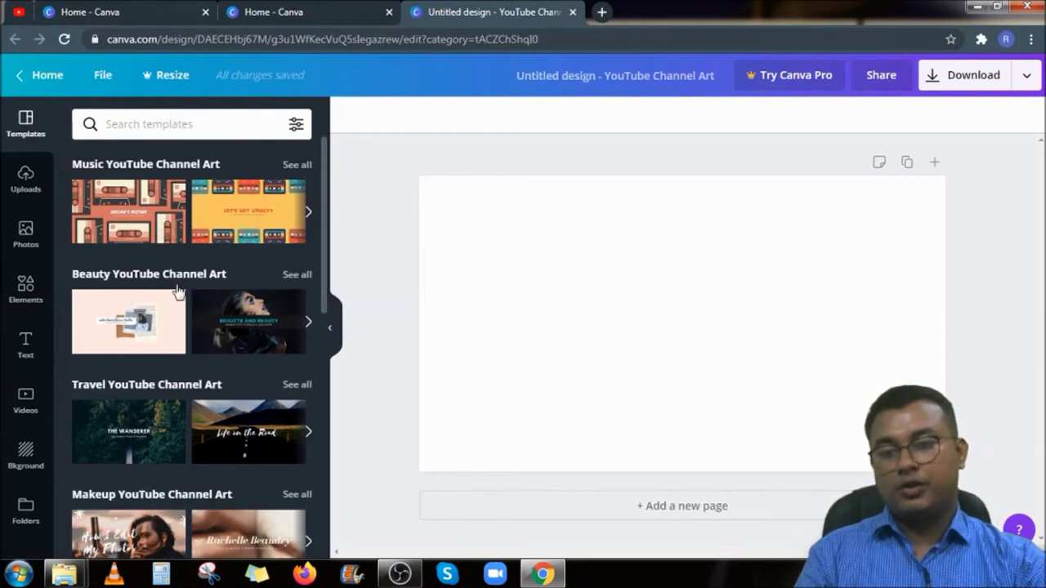
{"action": "scroll", "coordinate": [151, 302], "scroll_direction": "down", "scroll_amount": 4}
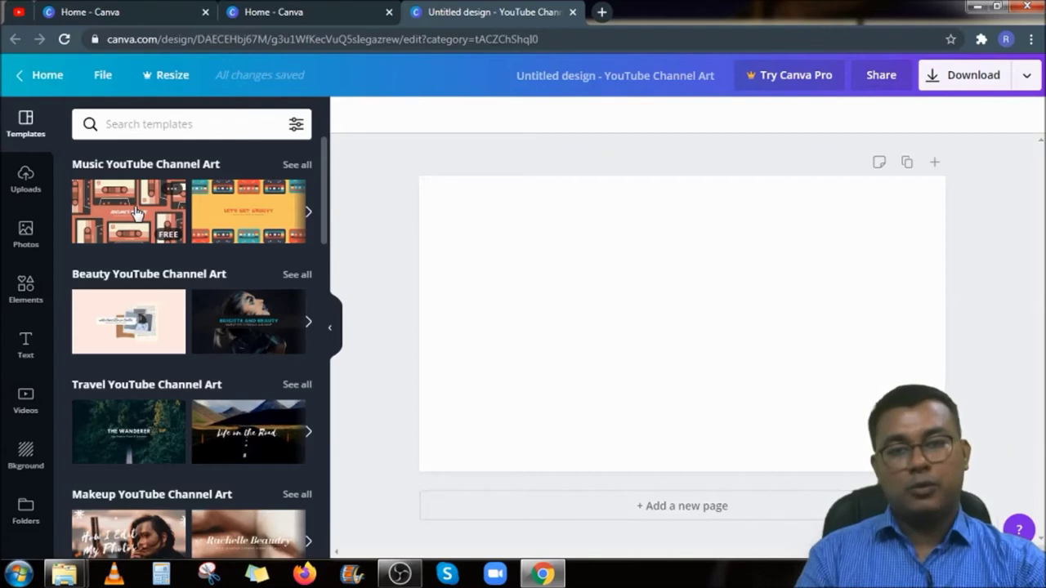
{"action": "left_click", "coordinate": [25, 188]}
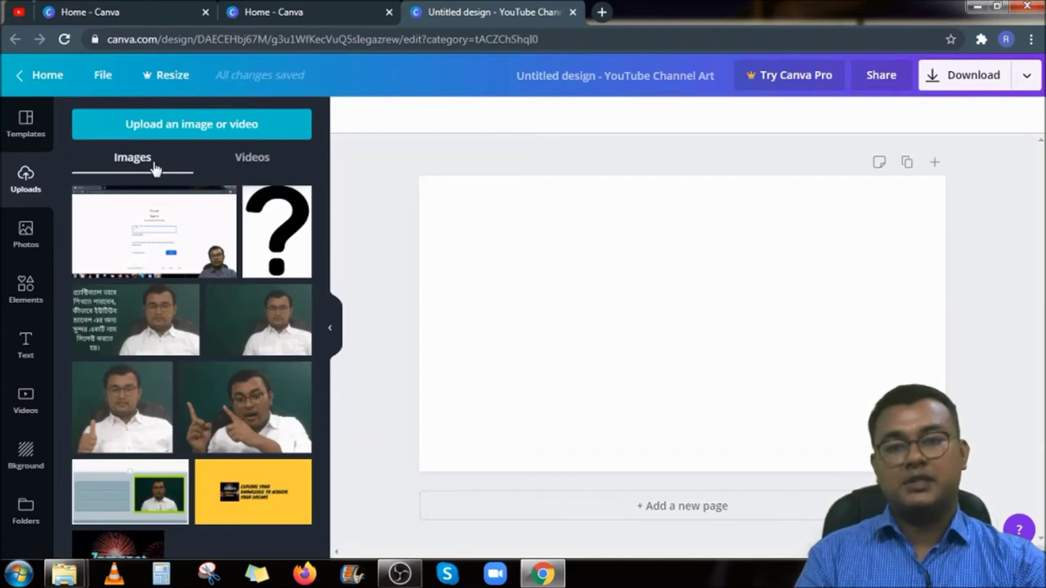
{"action": "left_click", "coordinate": [189, 124]}
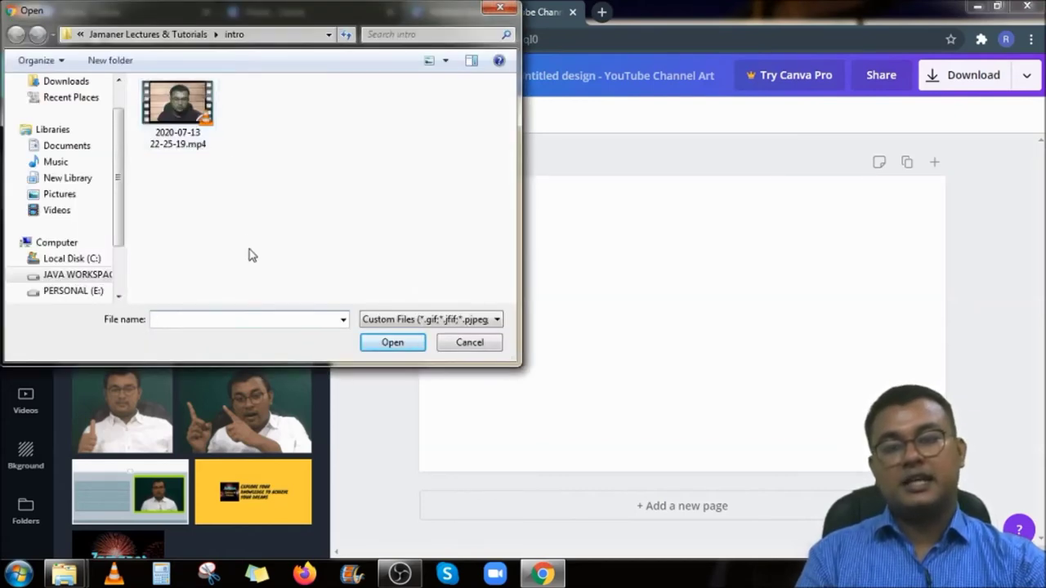
{"action": "left_click", "coordinate": [501, 8]}
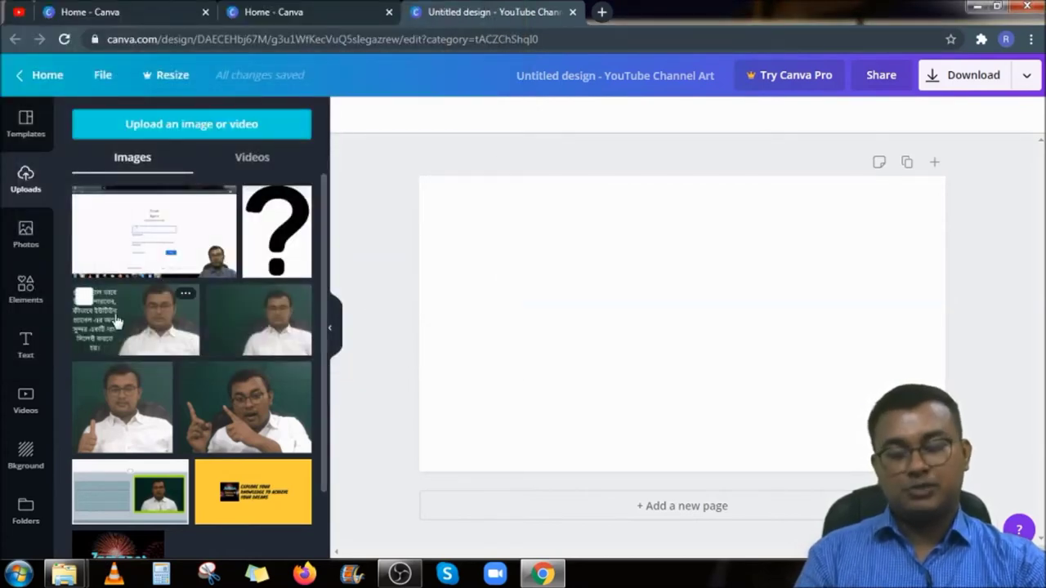
{"action": "scroll", "coordinate": [116, 321], "scroll_direction": "down", "scroll_amount": 2}
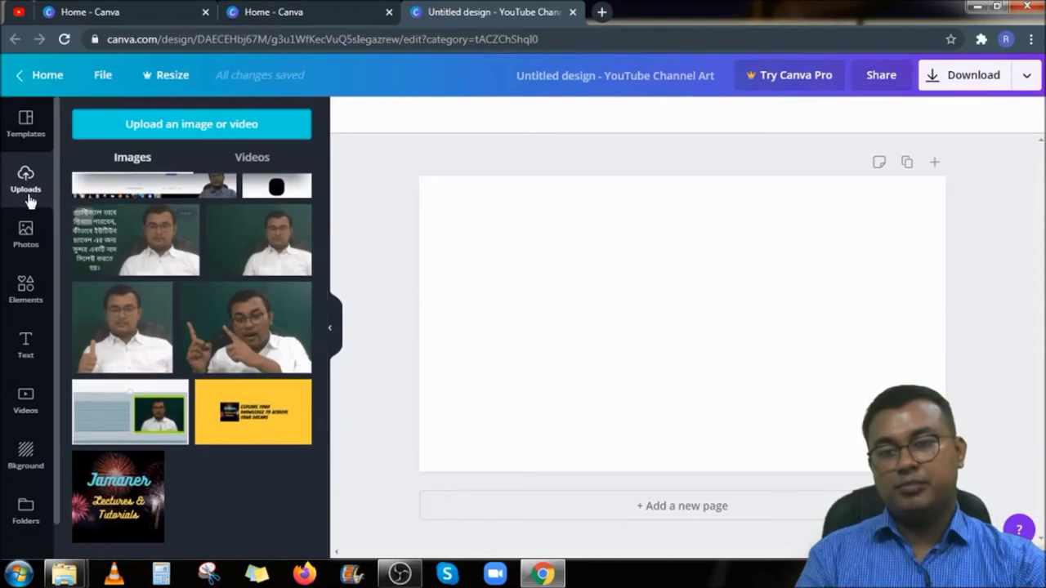
- Apply the starry night sky "Rufus Strikes and Wins" template to the blank channel art
{"action": "left_click", "coordinate": [25, 122]}
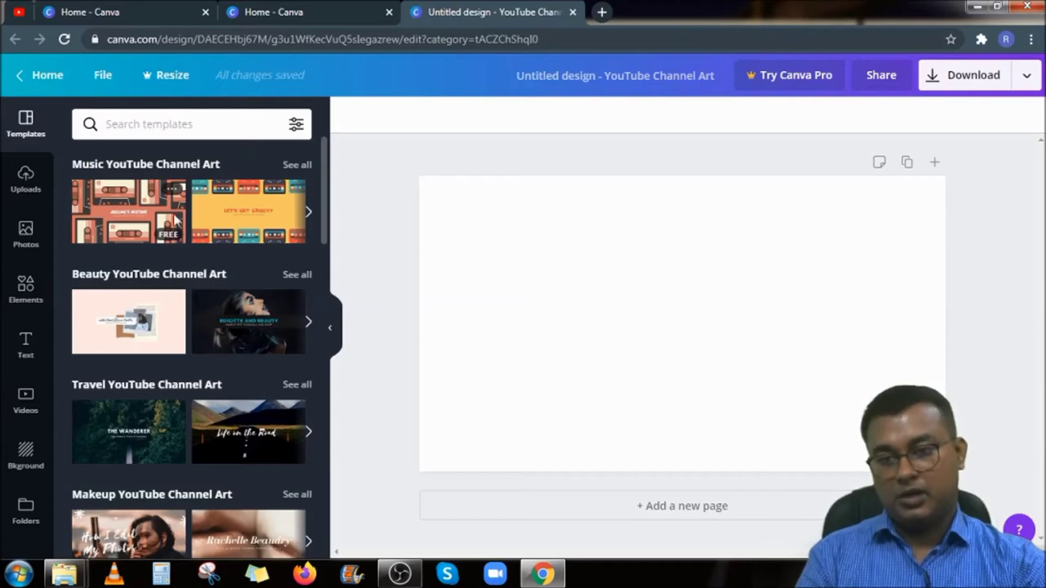
{"action": "scroll", "coordinate": [182, 282], "scroll_direction": "down", "scroll_amount": 4}
{"action": "scroll", "coordinate": [182, 294], "scroll_direction": "down", "scroll_amount": 1}
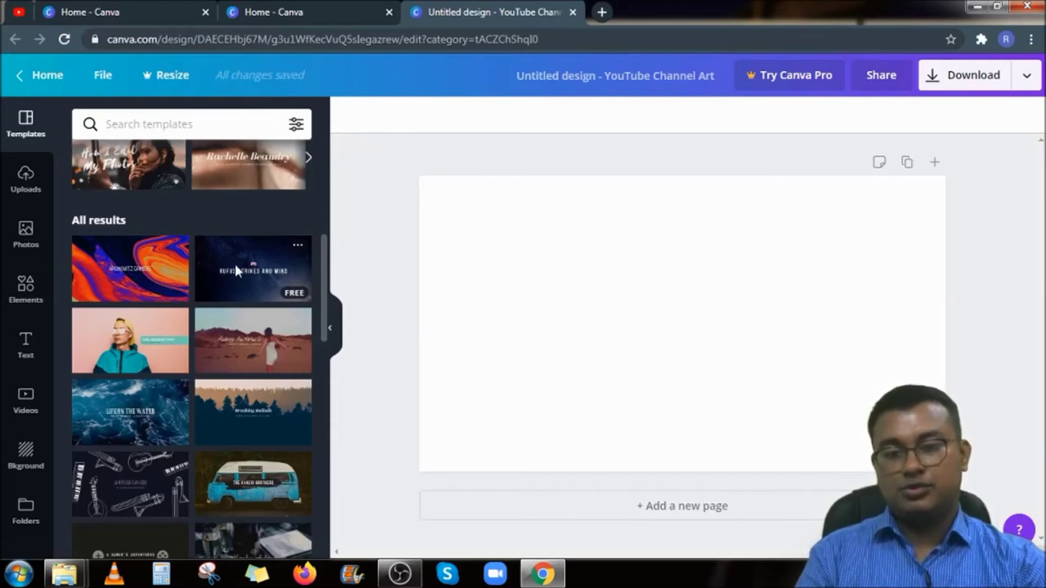
{"action": "scroll", "coordinate": [234, 269], "scroll_direction": "up", "scroll_amount": 3}
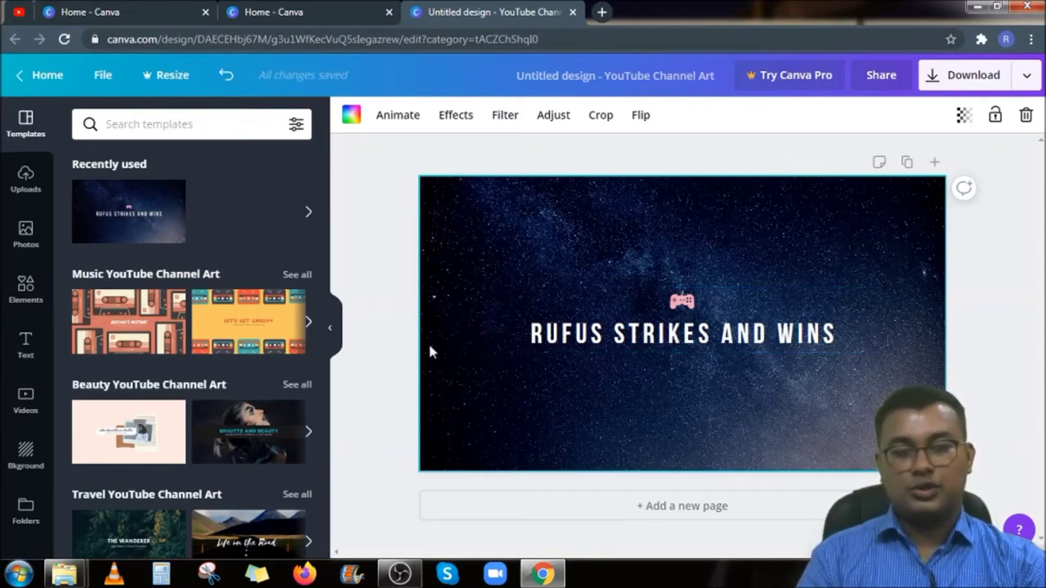
- Delete the title text and the pink game controller icon from the template, keeping the starry background
{"action": "left_click", "coordinate": [680, 336]}
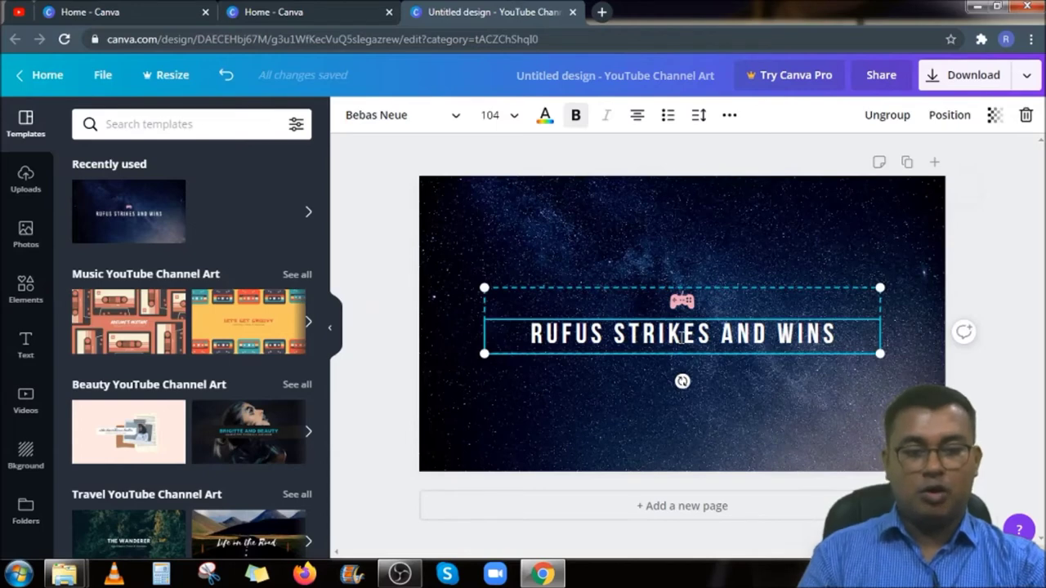
{"action": "double_click", "coordinate": [681, 336]}
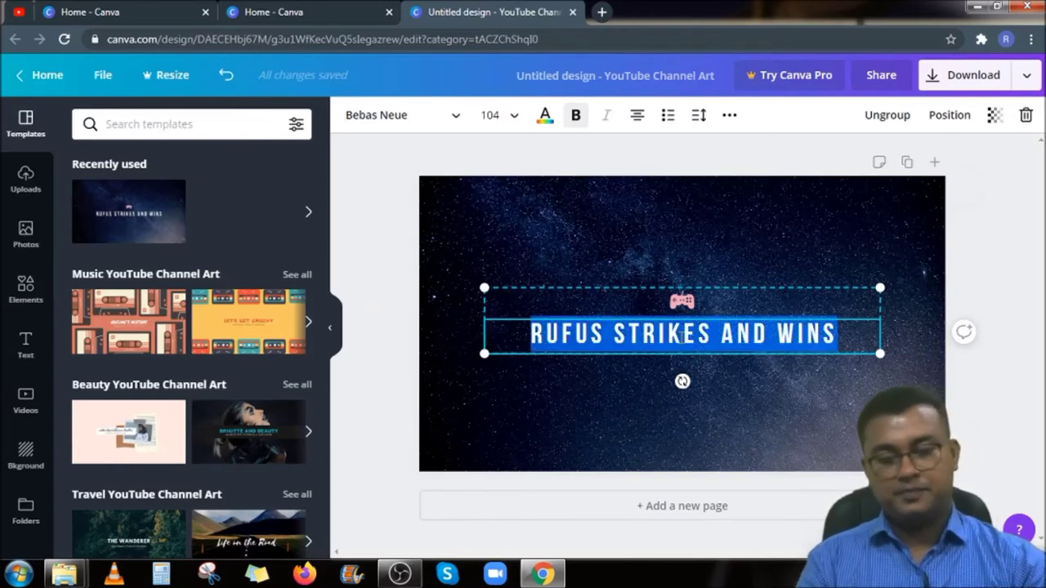
{"action": "key", "text": "BackSpace"}
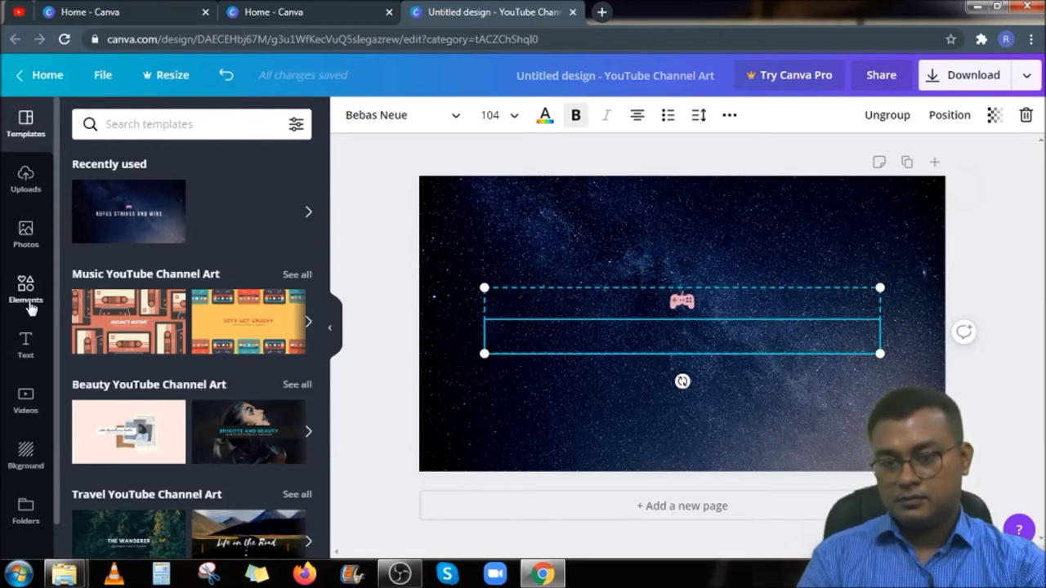
{"action": "scroll", "coordinate": [28, 304], "scroll_direction": "down", "scroll_amount": 1}
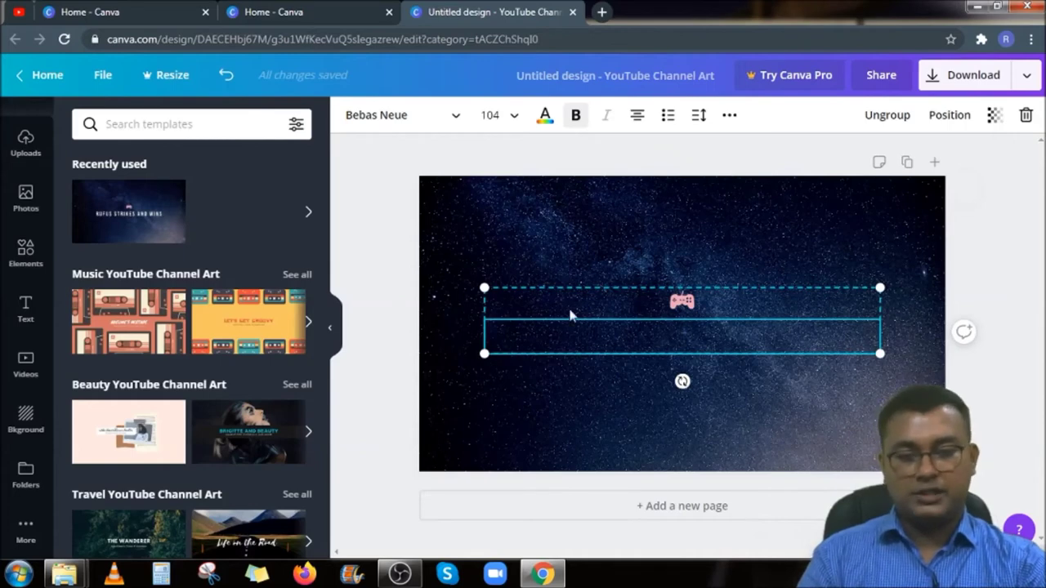
{"action": "left_click", "coordinate": [1026, 114]}
{"action": "left_click", "coordinate": [971, 163]}
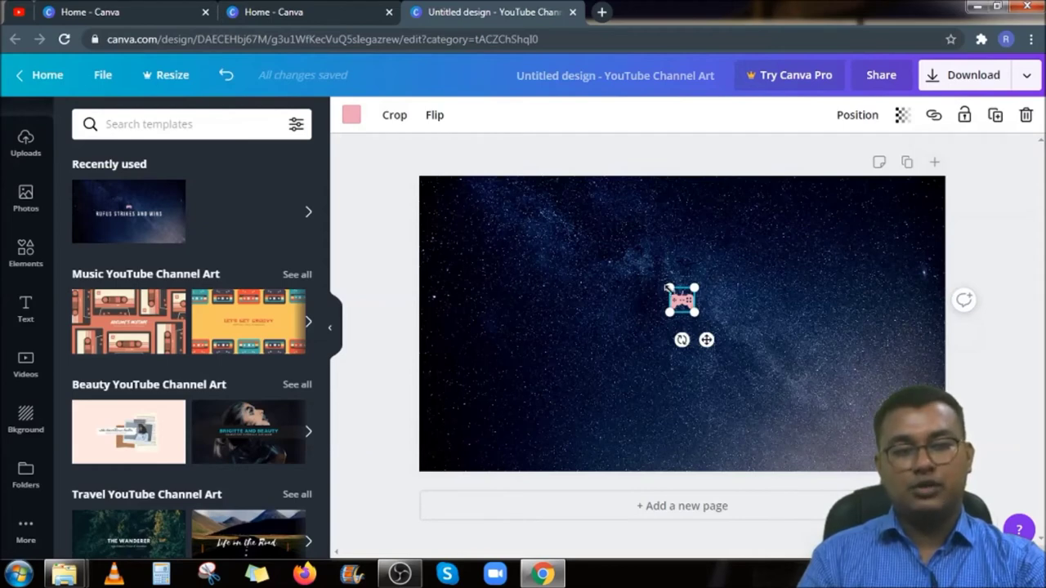
{"action": "left_click", "coordinate": [1025, 115]}
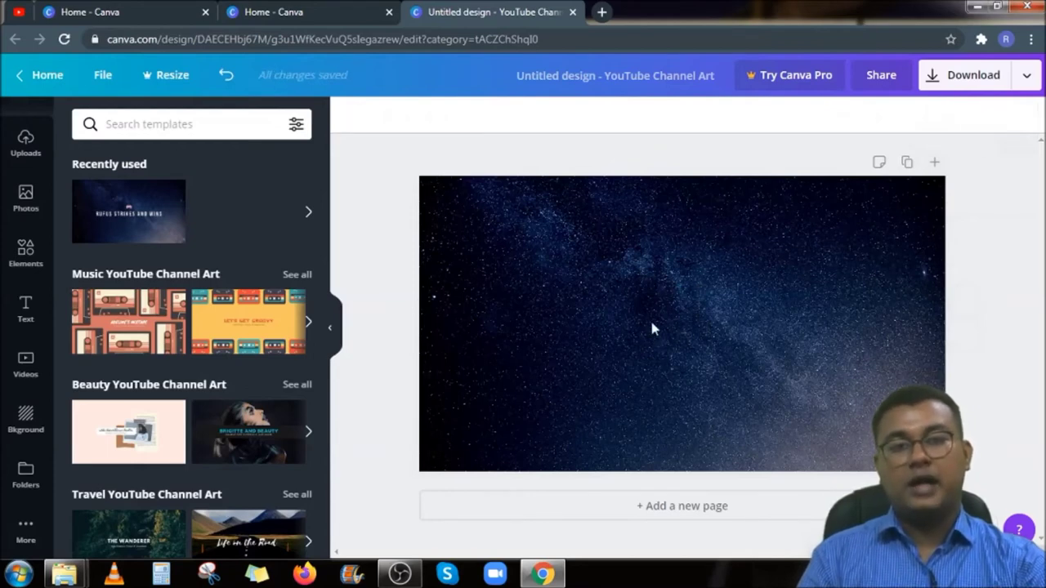
- Upload the Online IT Institute icon image from the Downloads folder to the design's uploads
{"action": "scroll", "coordinate": [21, 294], "scroll_direction": "up", "scroll_amount": 1}
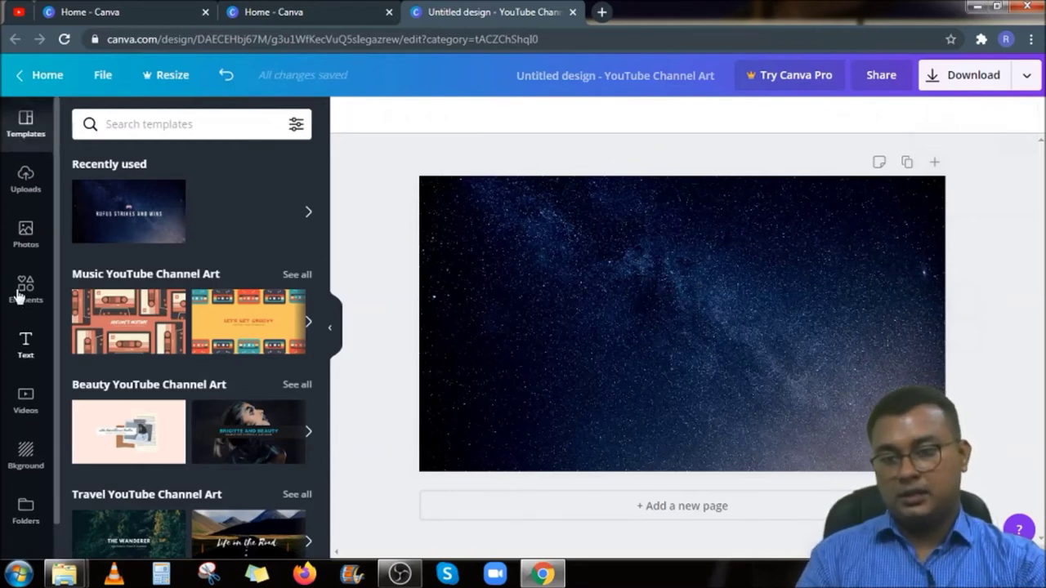
{"action": "left_click", "coordinate": [25, 191]}
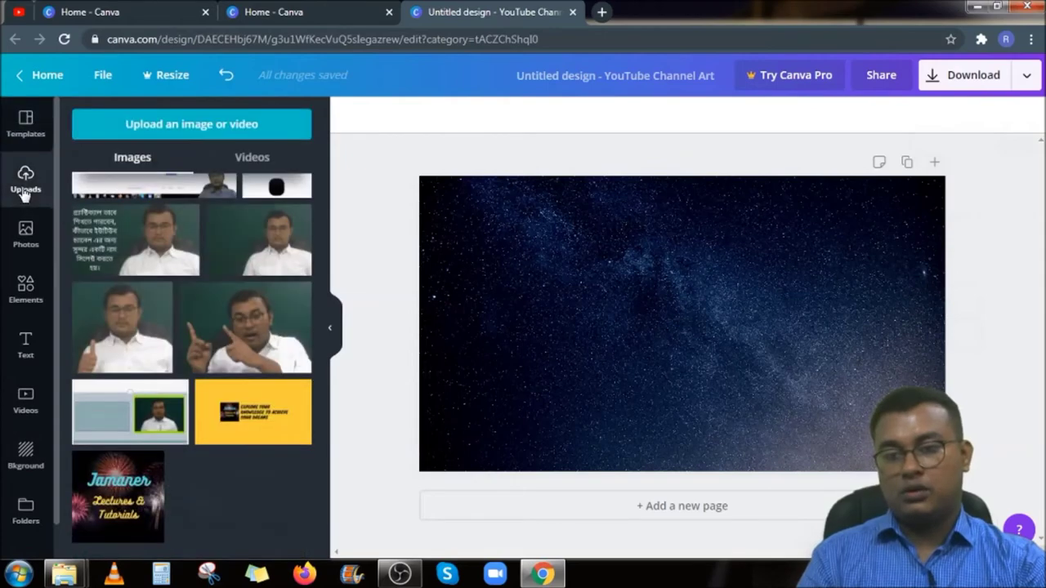
{"action": "left_click", "coordinate": [189, 125]}
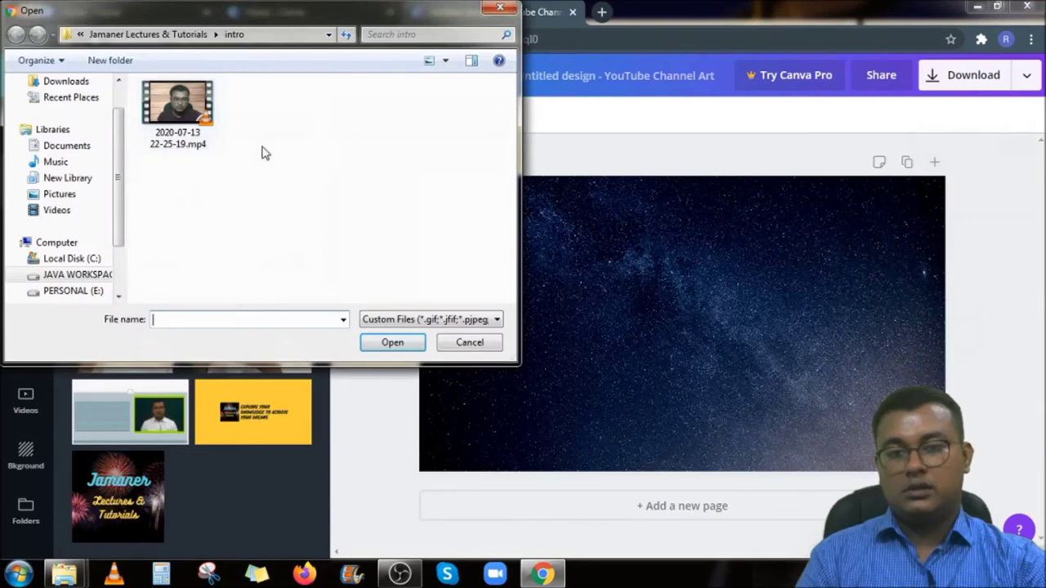
{"action": "scroll", "coordinate": [122, 147], "scroll_direction": "up", "scroll_amount": 1}
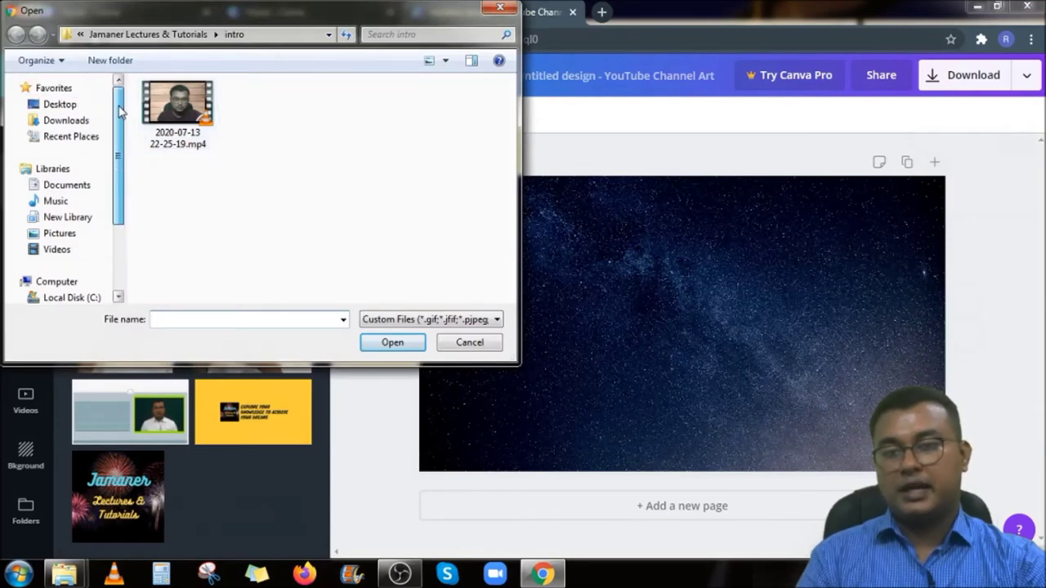
{"action": "left_click", "coordinate": [67, 123]}
{"action": "double_click", "coordinate": [264, 124]}
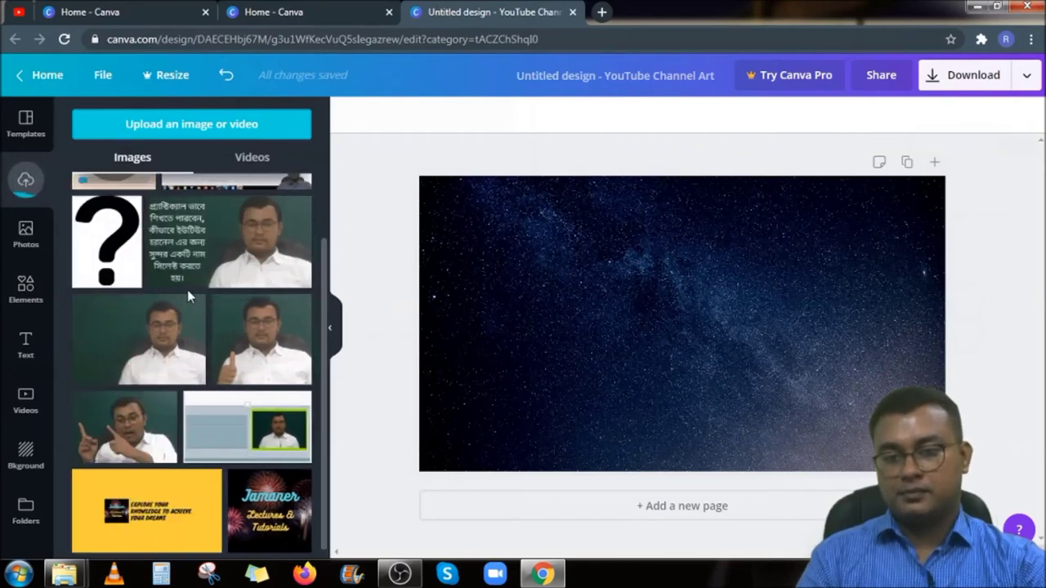
{"action": "scroll", "coordinate": [188, 260], "scroll_direction": "up", "scroll_amount": 1}
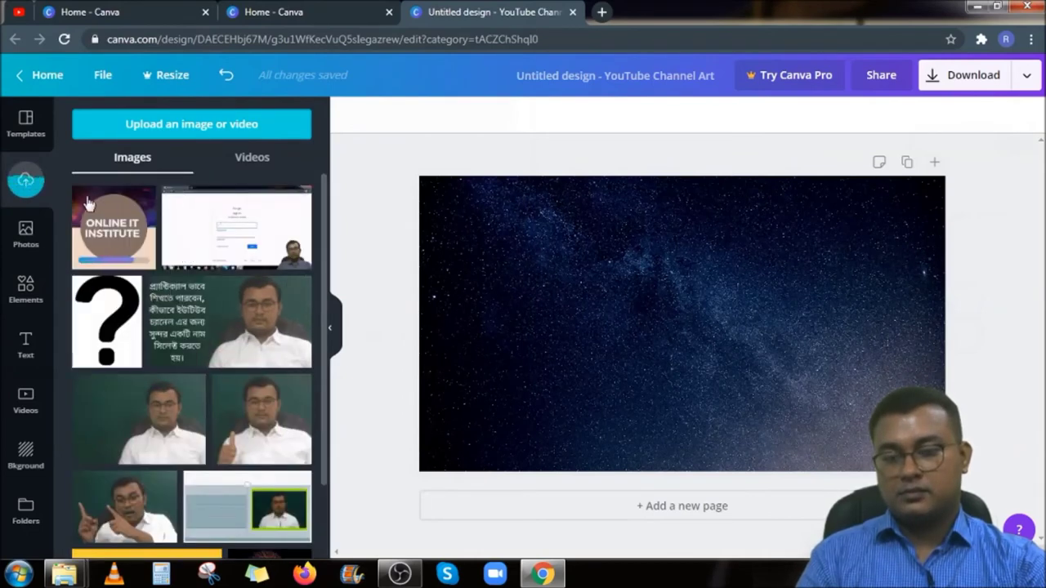
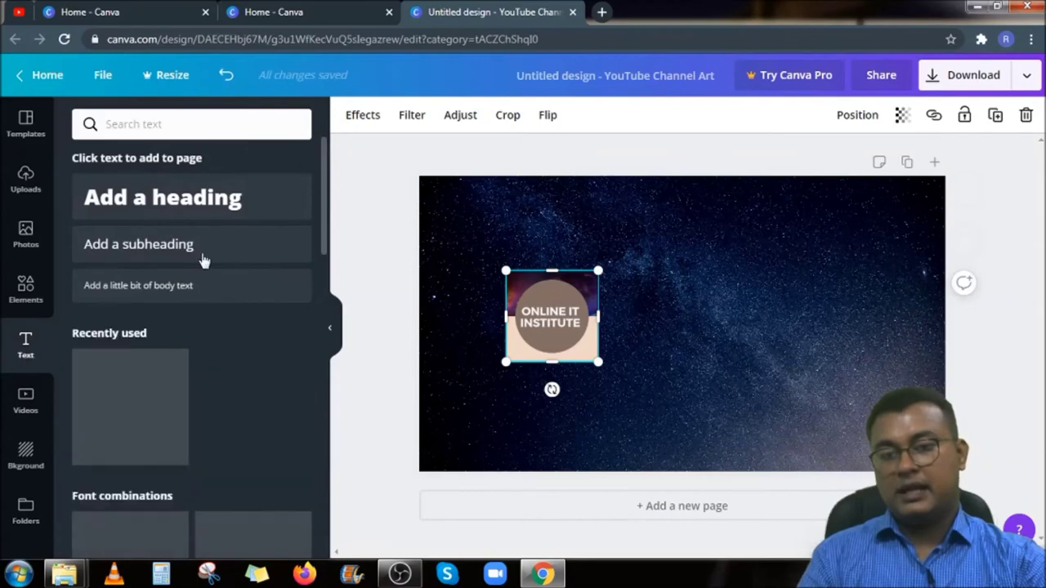
- Add a heading text box to the channel art and place it directly beside the Online IT Institute icon
{"action": "scroll", "coordinate": [191, 320], "scroll_direction": "down", "scroll_amount": 3}
{"action": "scroll", "coordinate": [189, 327], "scroll_direction": "down", "scroll_amount": 15}
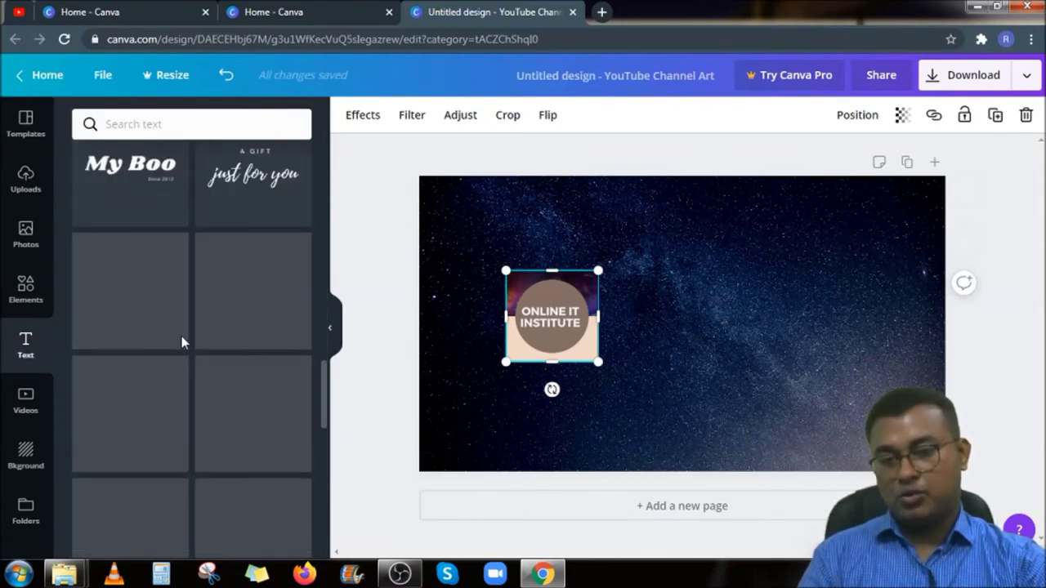
{"action": "scroll", "coordinate": [182, 341], "scroll_direction": "up", "scroll_amount": 5}
{"action": "scroll", "coordinate": [179, 328], "scroll_direction": "up", "scroll_amount": 10}
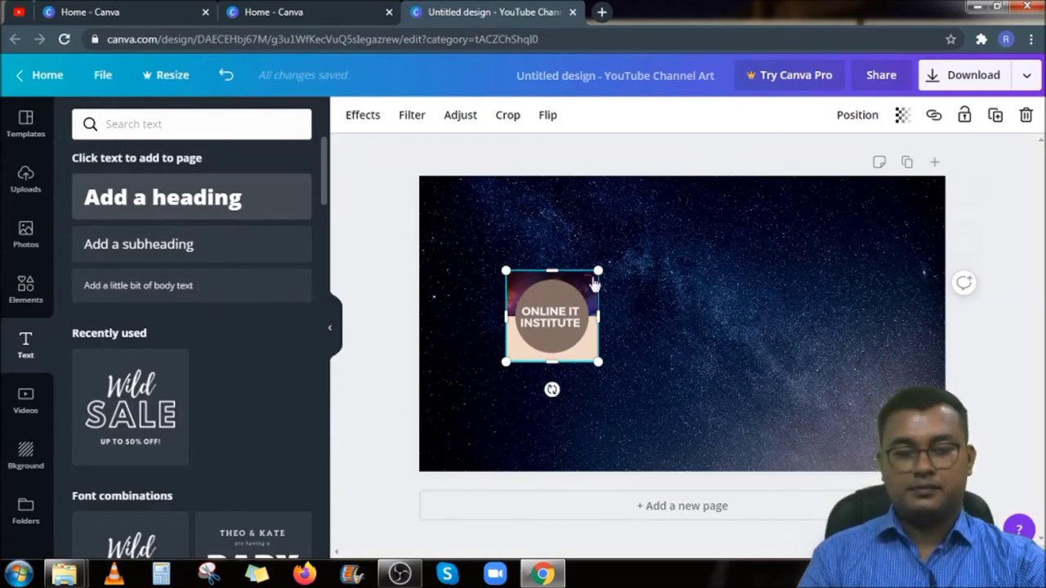
{"action": "left_click", "coordinate": [159, 203]}
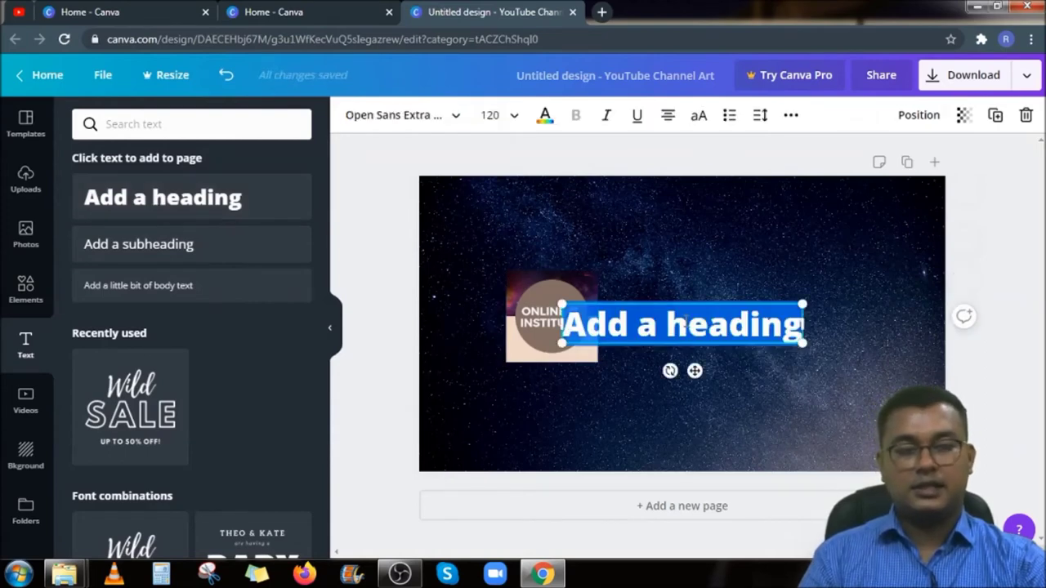
{"action": "left_click_drag", "start_coordinate": [670, 302], "coordinate": [700, 299]}
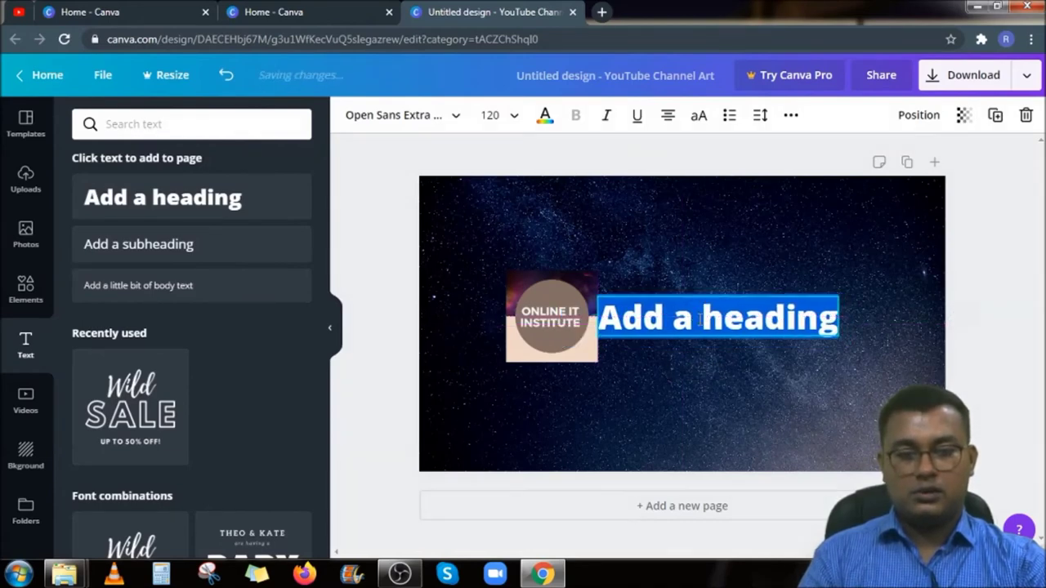
- Replace the heading's placeholder text with "Hello welcome to my channel"
{"action": "double_click", "coordinate": [700, 320]}
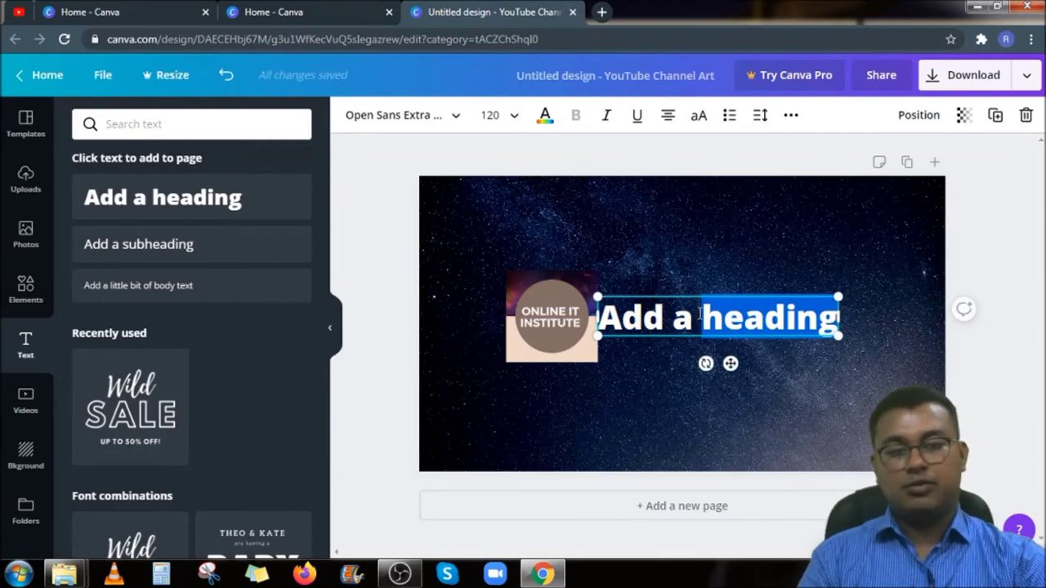
{"action": "triple_click", "coordinate": [700, 314]}
{"action": "key", "text": "BackSpace"}
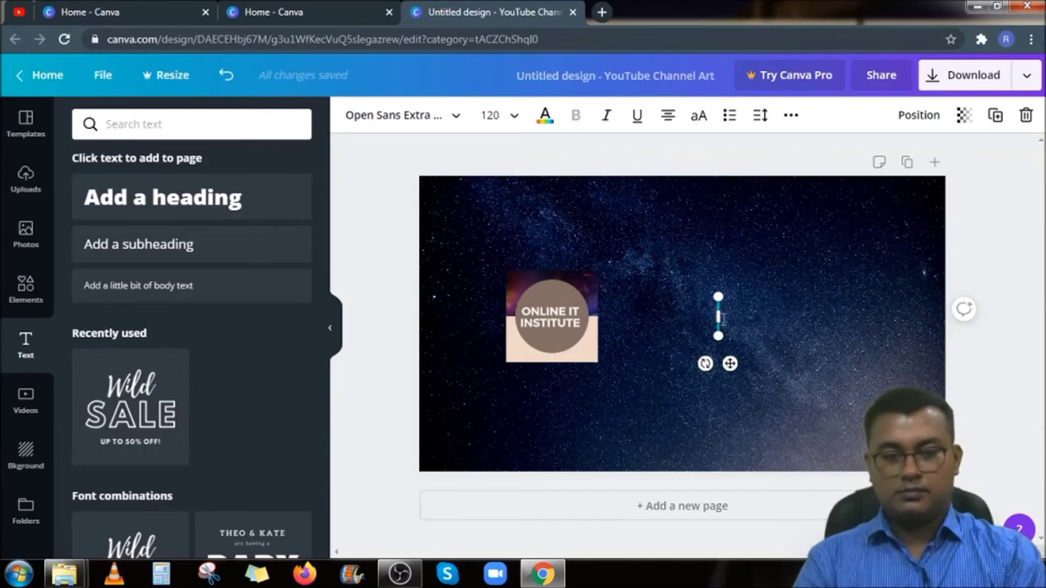
{"action": "type", "text": "He"}
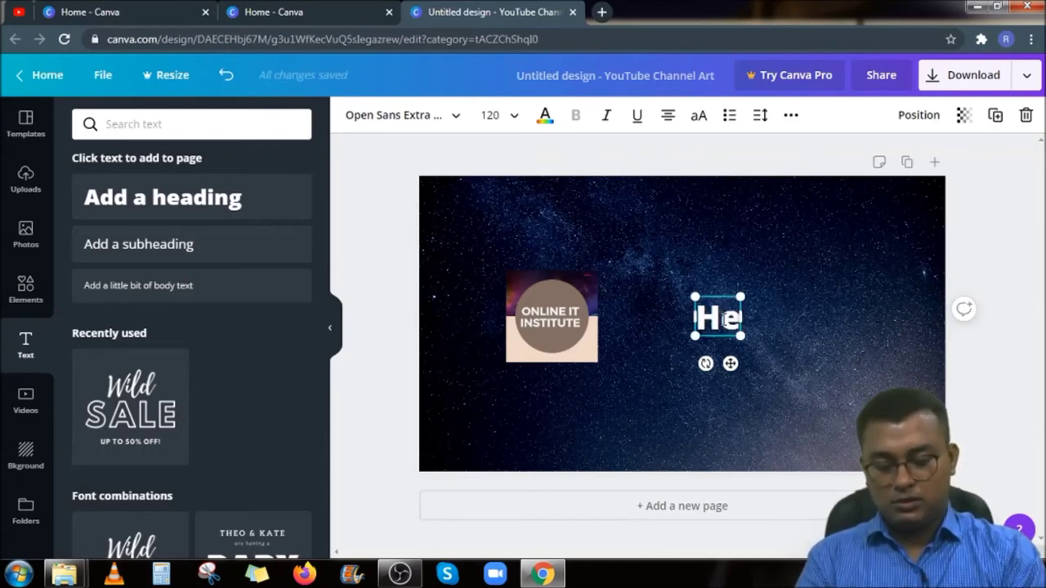
{"action": "type", "text": "llo"}
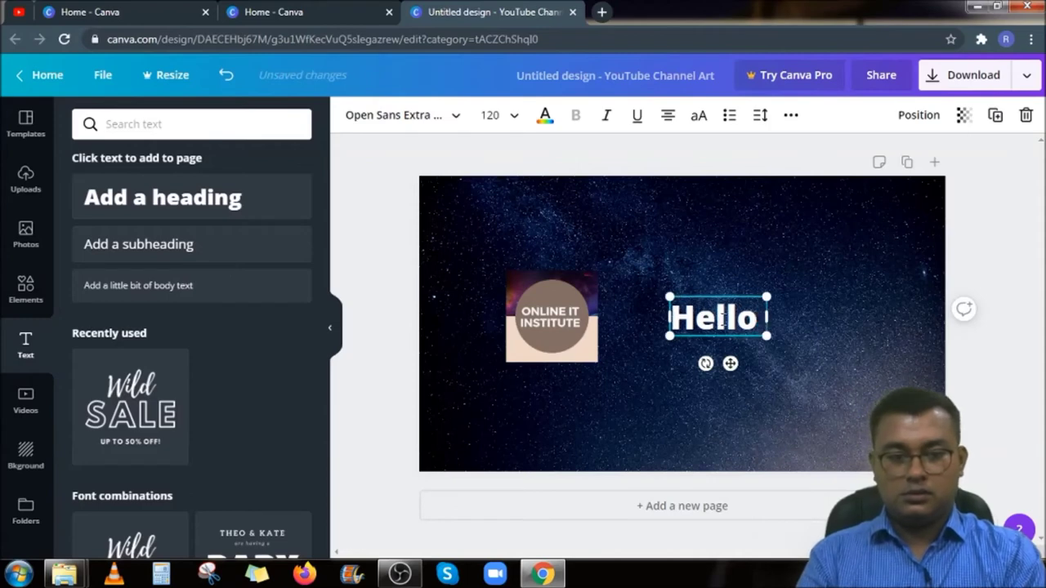
{"action": "type", "text": " W"}
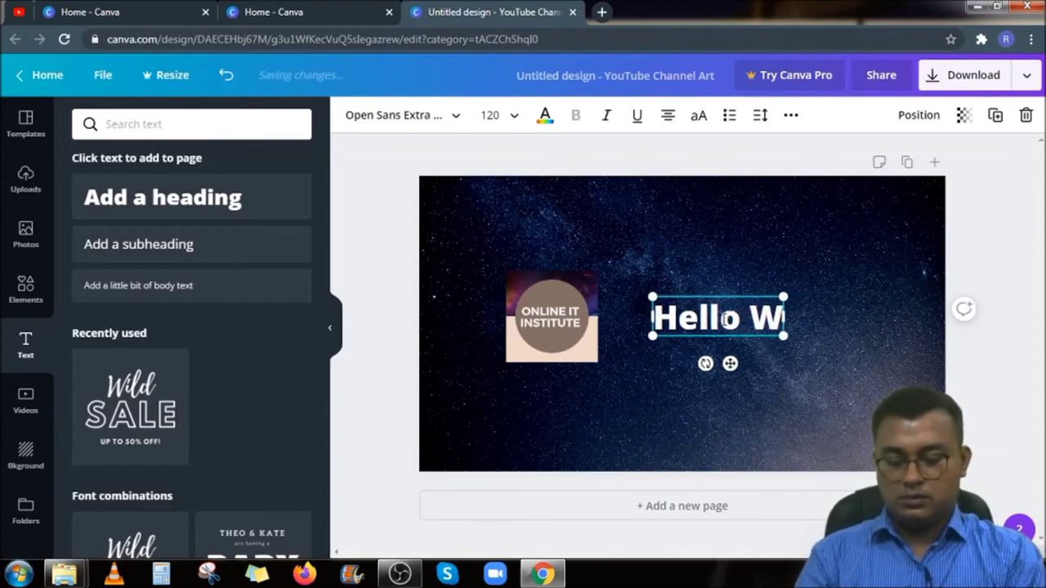
{"action": "type", "text": "elcome"}
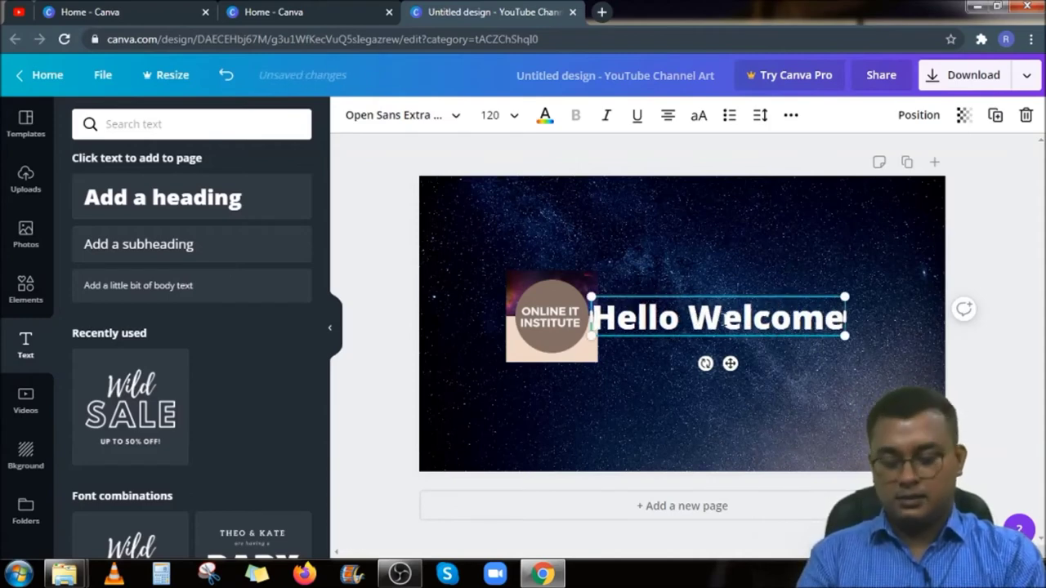
{"action": "type", "text": " to "}
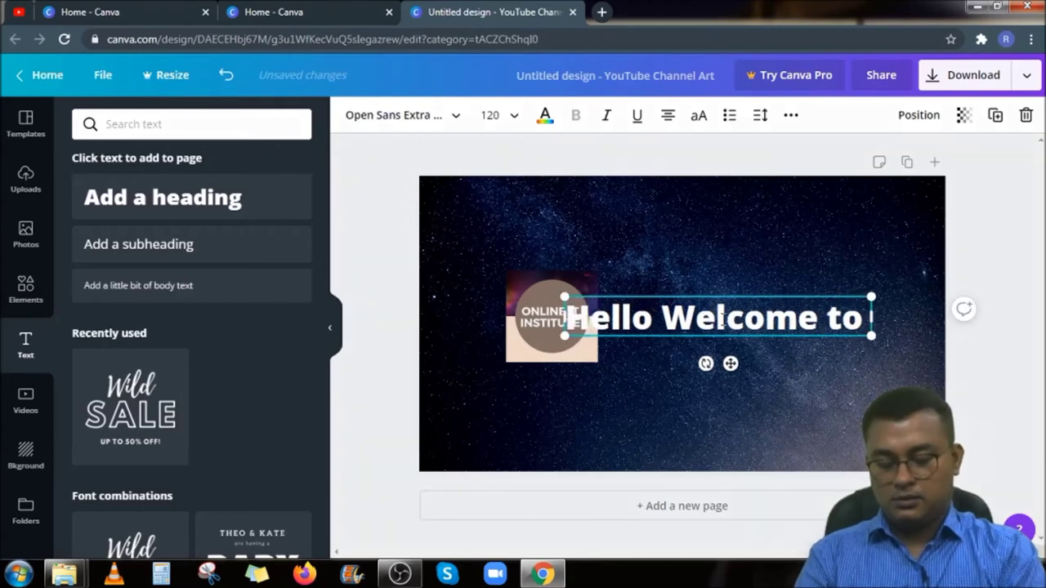
{"action": "type", "text": "my cha"}
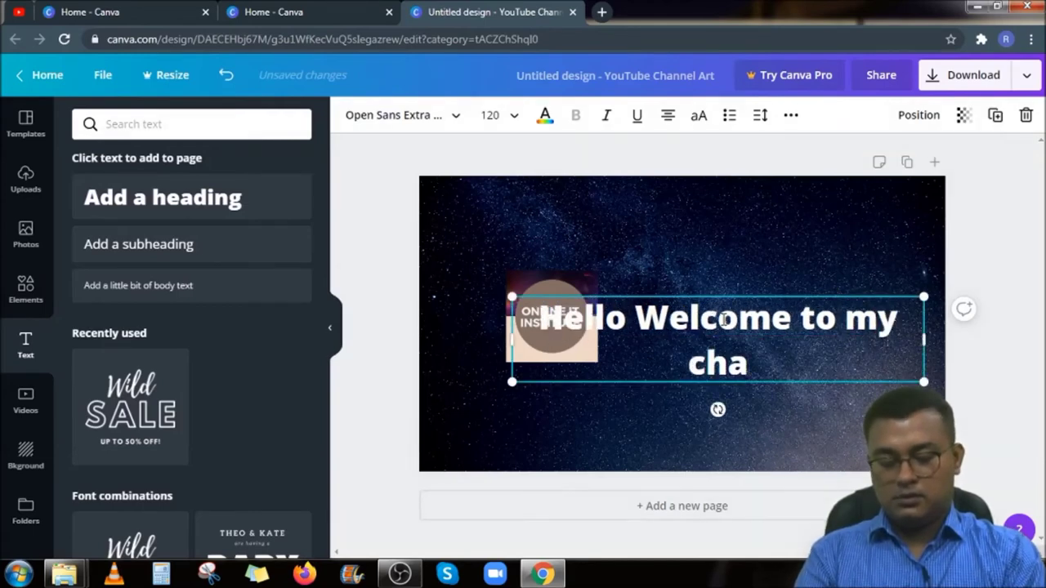
{"action": "type", "text": "nnel"}
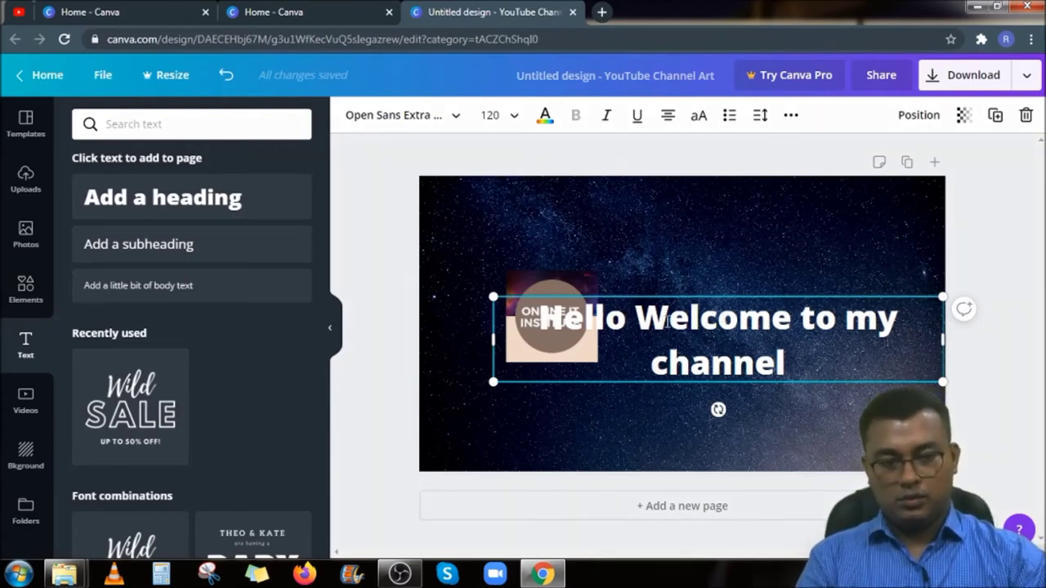
{"action": "left_click", "coordinate": [666, 321]}
{"action": "key", "text": "BackSpace"}
{"action": "type", "text": "w"}
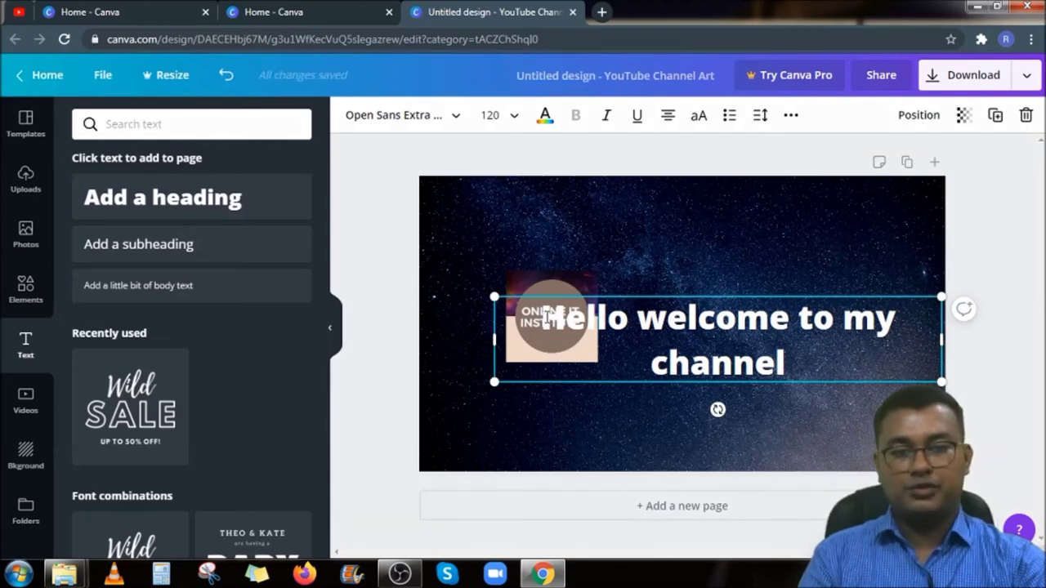
- Set the heading's font size to 80 and move it clear of the icon so its text starts at the icon's right edge
{"action": "left_click_drag", "start_coordinate": [544, 317], "coordinate": [578, 317]}
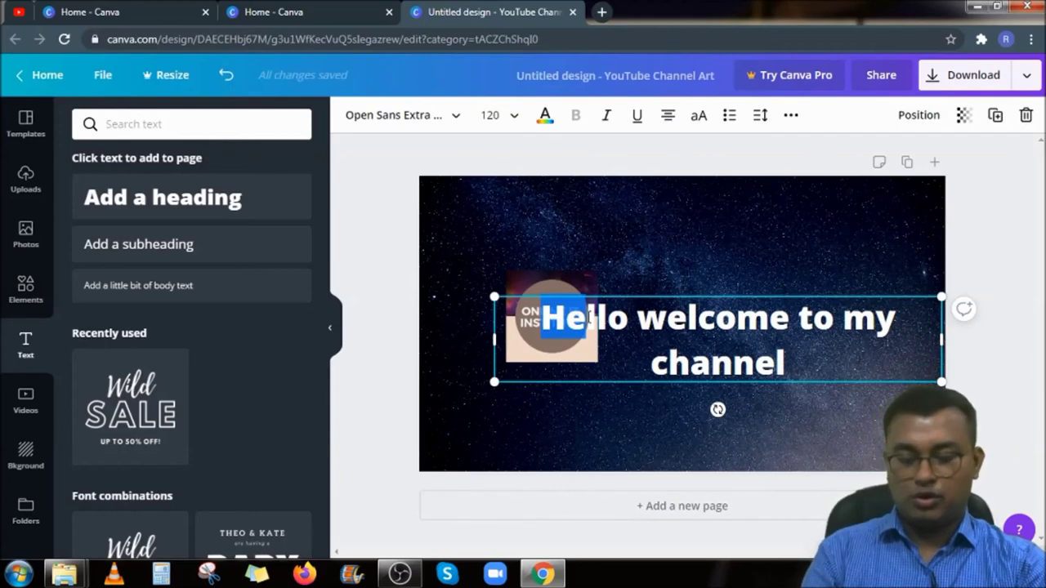
{"action": "triple_click", "coordinate": [590, 317]}
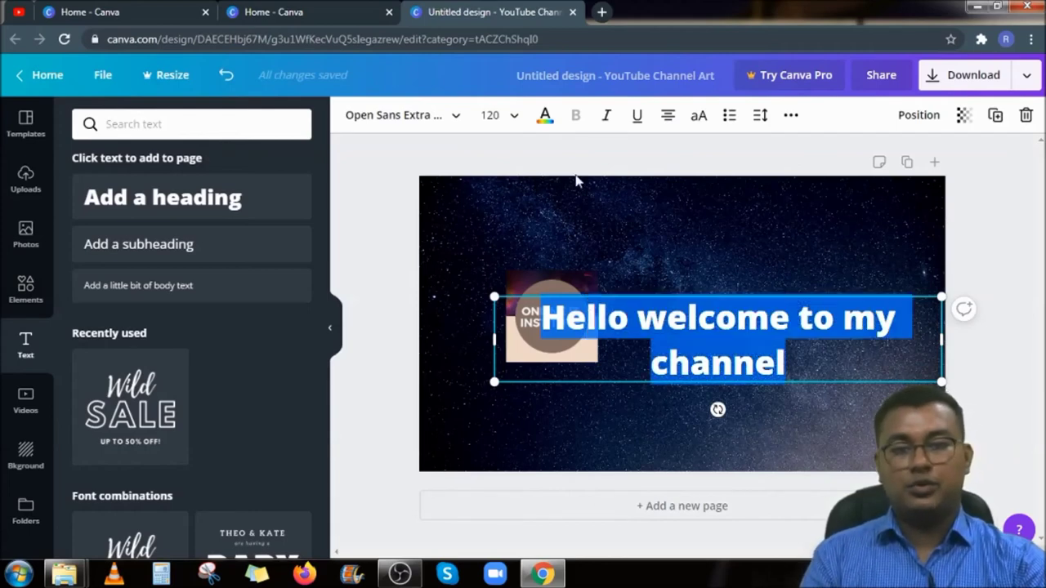
{"action": "left_click", "coordinate": [500, 114]}
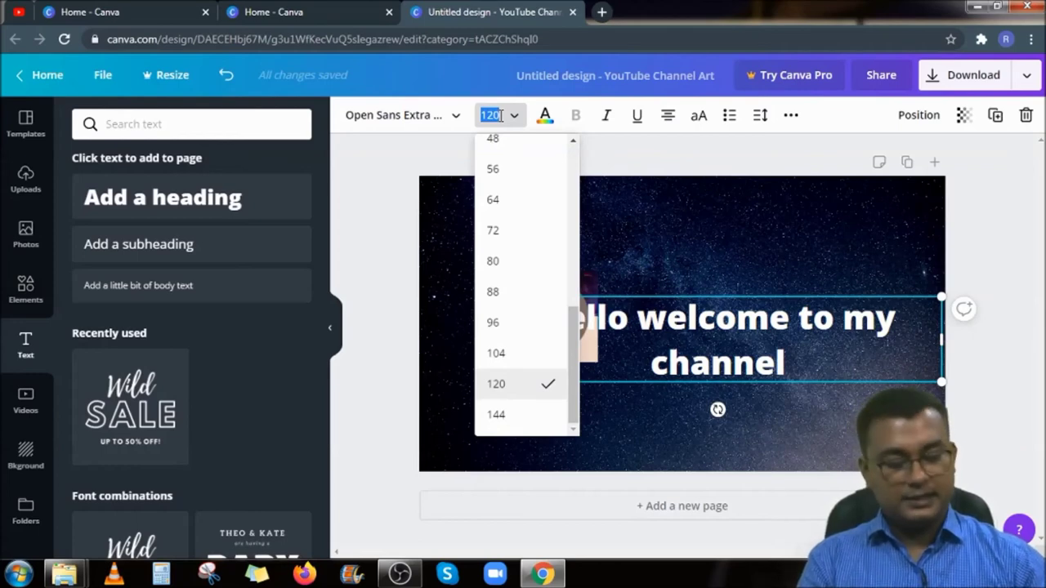
{"action": "type", "text": "80"}
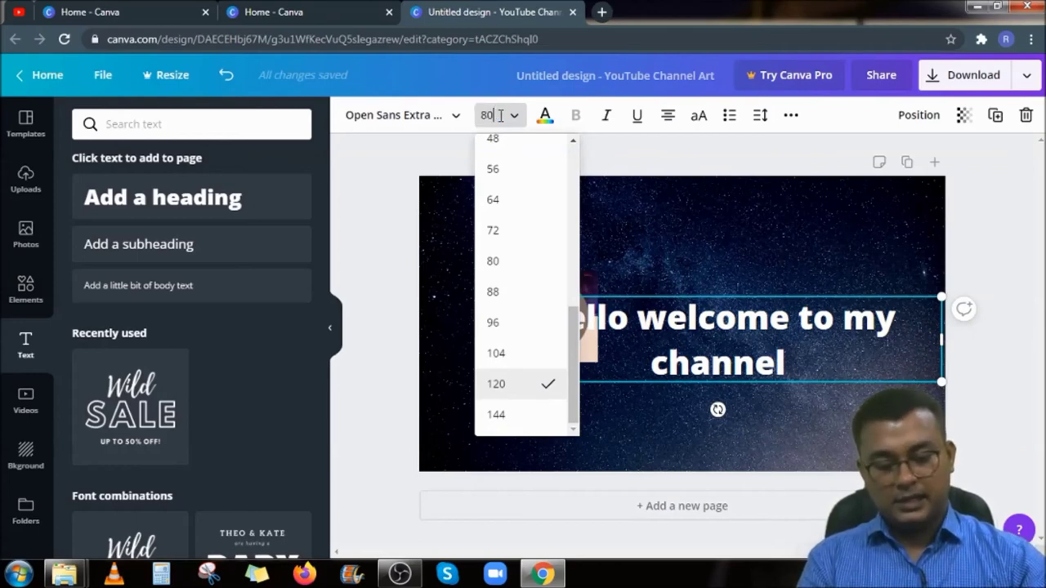
{"action": "key", "text": "Return"}
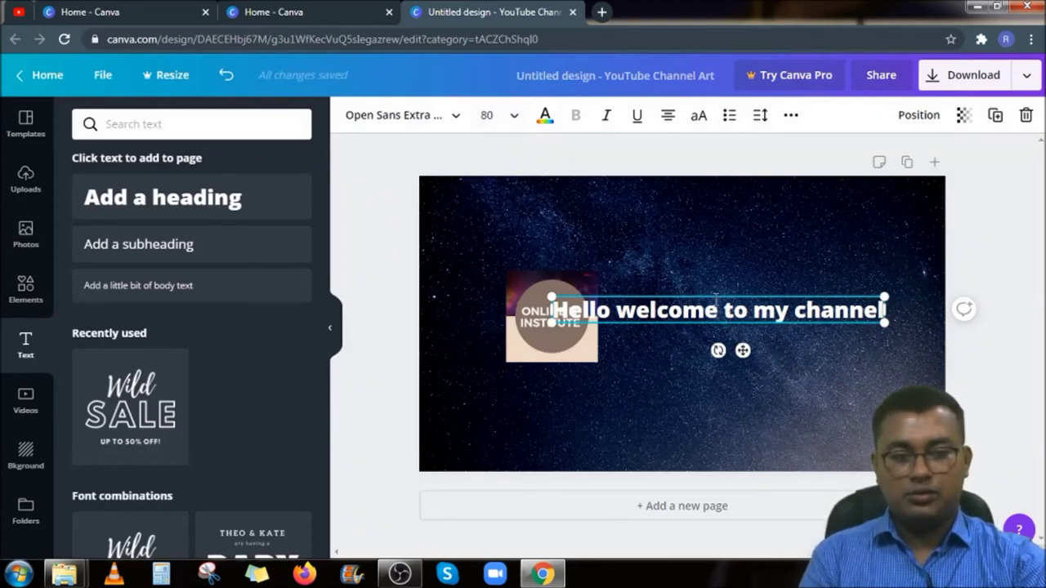
{"action": "left_click_drag", "start_coordinate": [725, 294], "coordinate": [760, 308]}
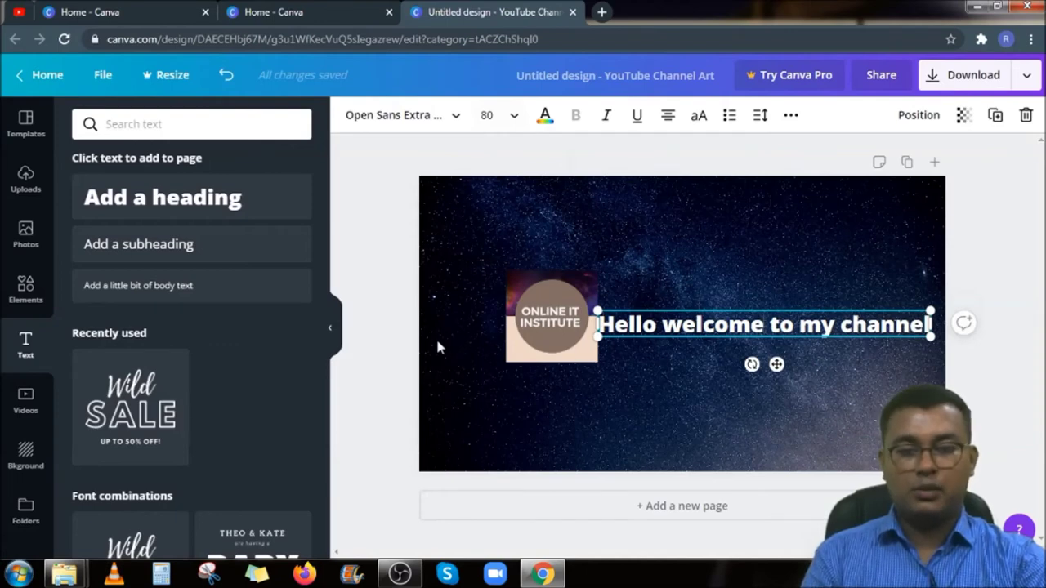
{"action": "left_click", "coordinate": [377, 348]}
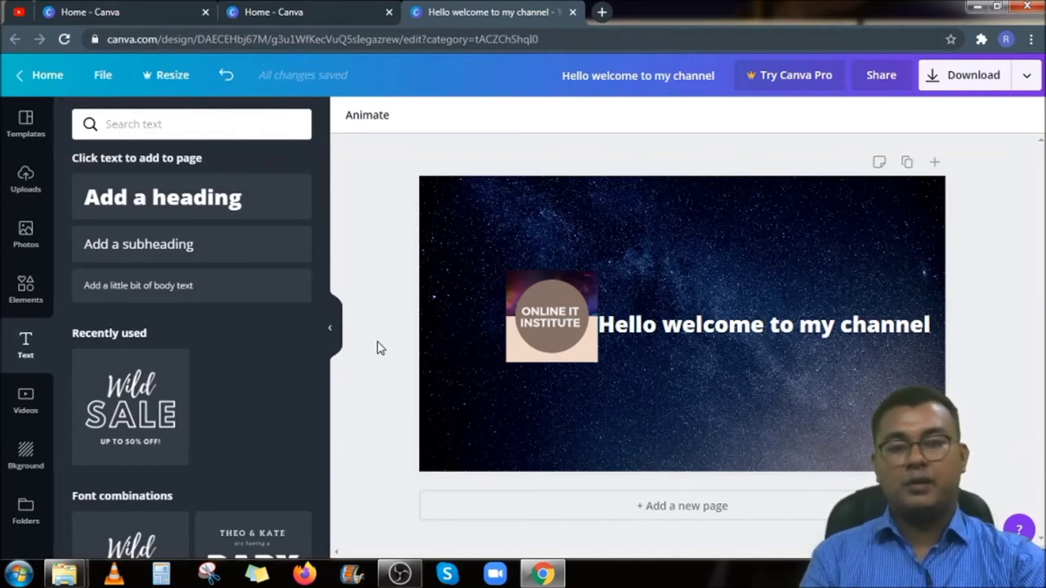
- Download the channel art and open "Hello welcome to my channel.png" from its folder to check the image
{"action": "left_click", "coordinate": [991, 79]}
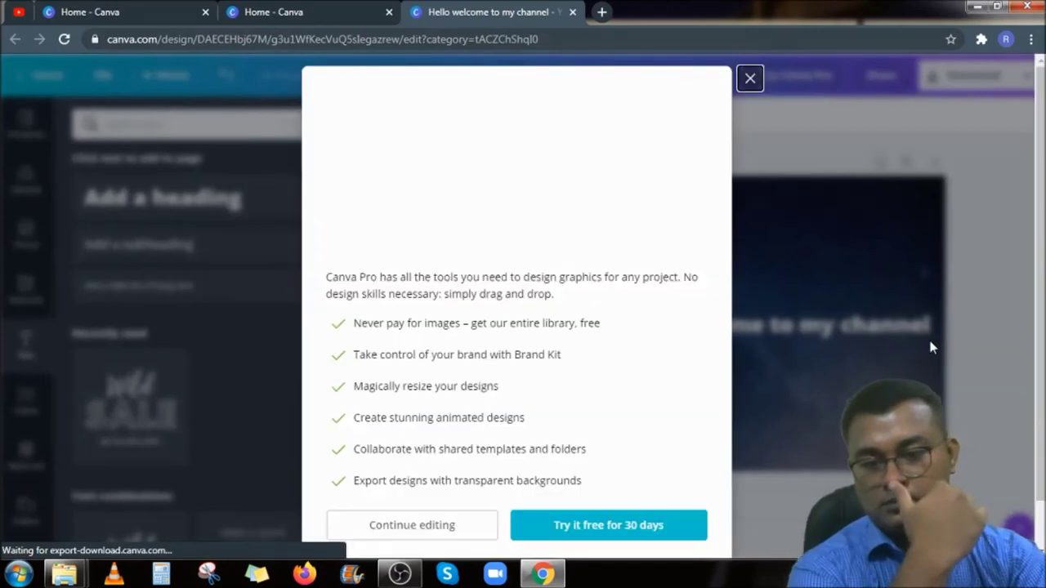
{"action": "left_click", "coordinate": [750, 79]}
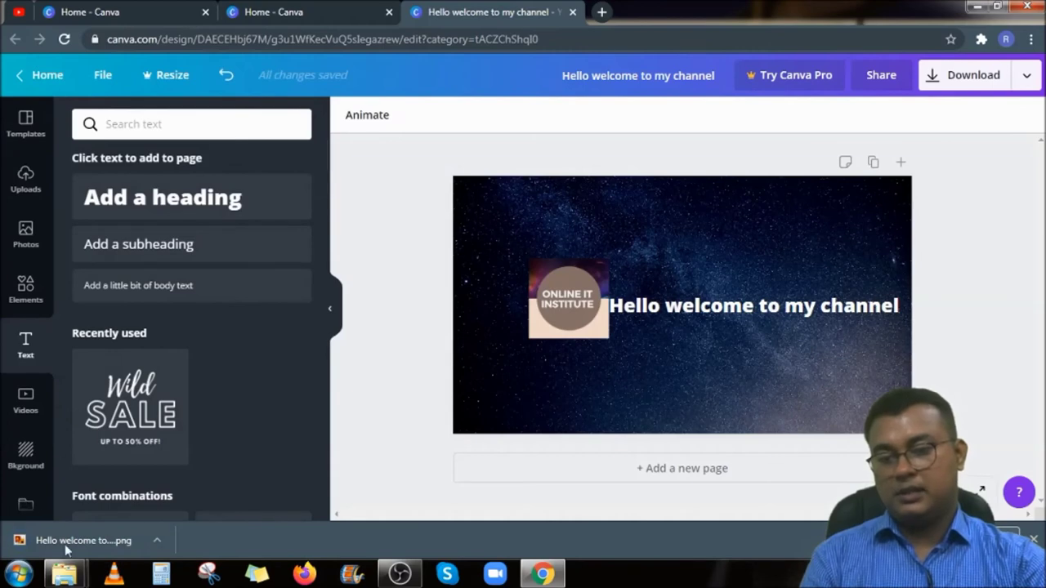
{"action": "left_click", "coordinate": [157, 540]}
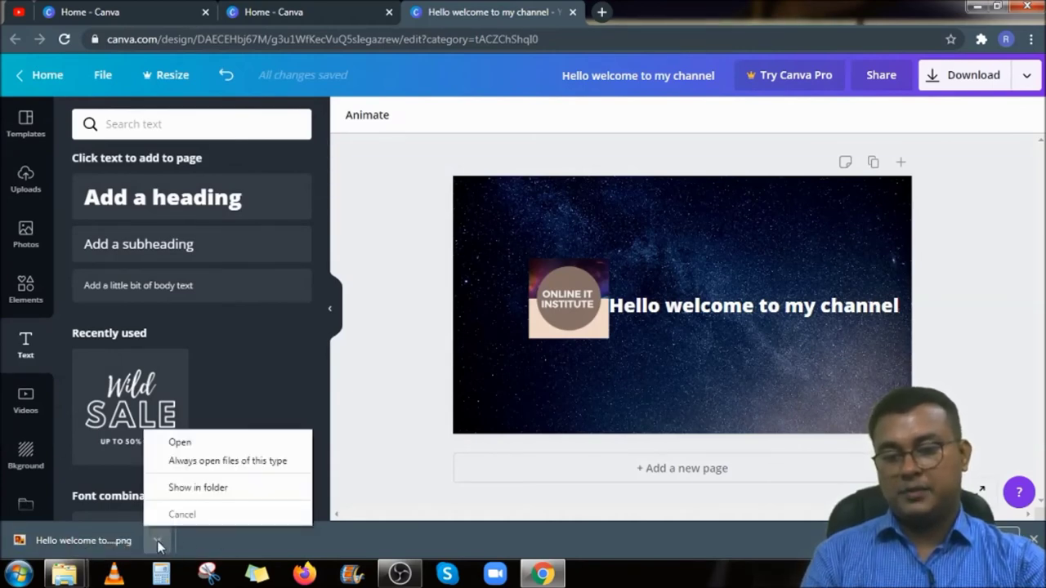
{"action": "left_click", "coordinate": [173, 487]}
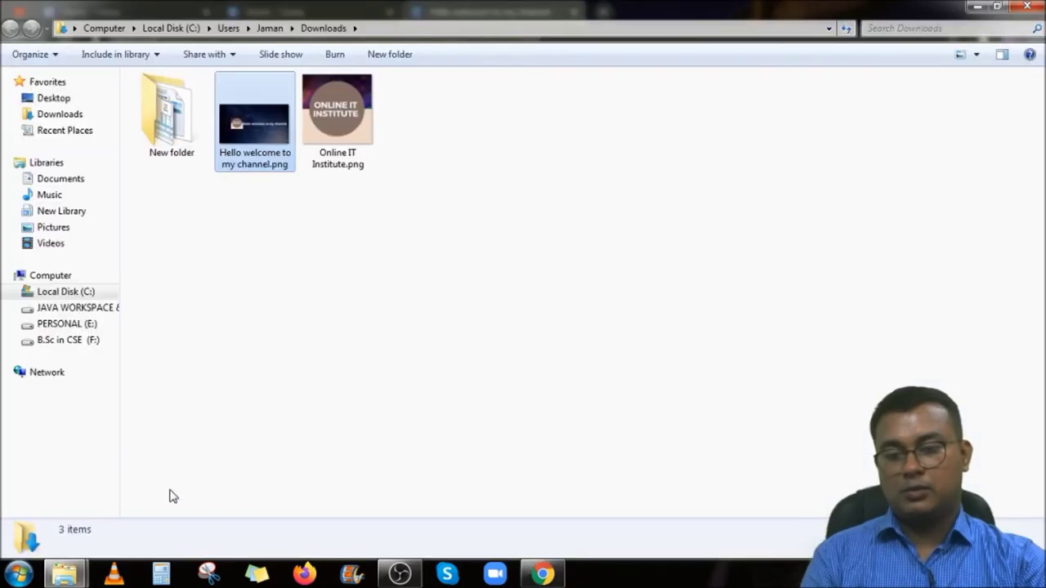
{"action": "double_click", "coordinate": [255, 124]}
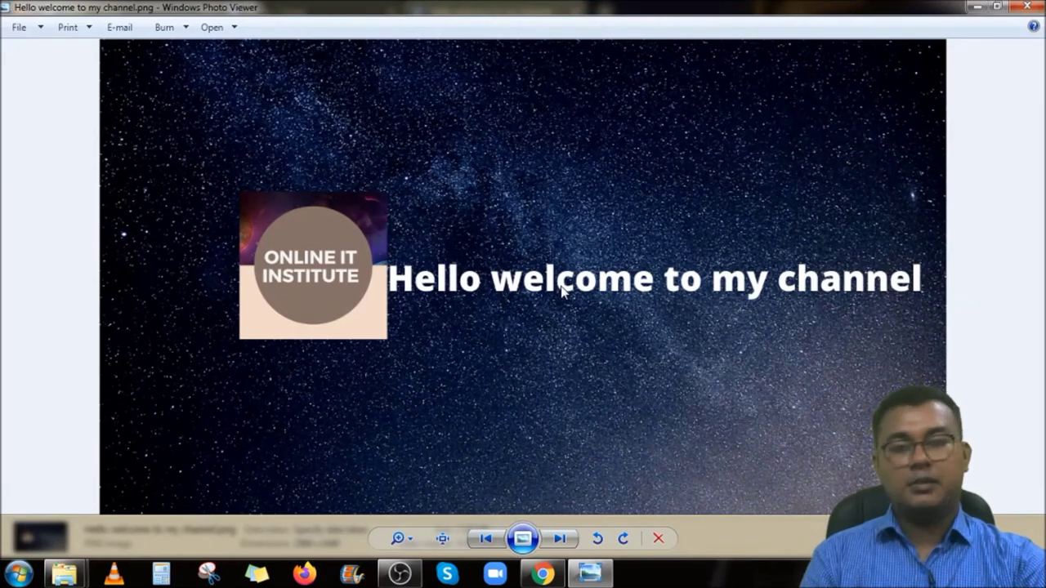
{"action": "left_click", "coordinate": [1026, 7]}
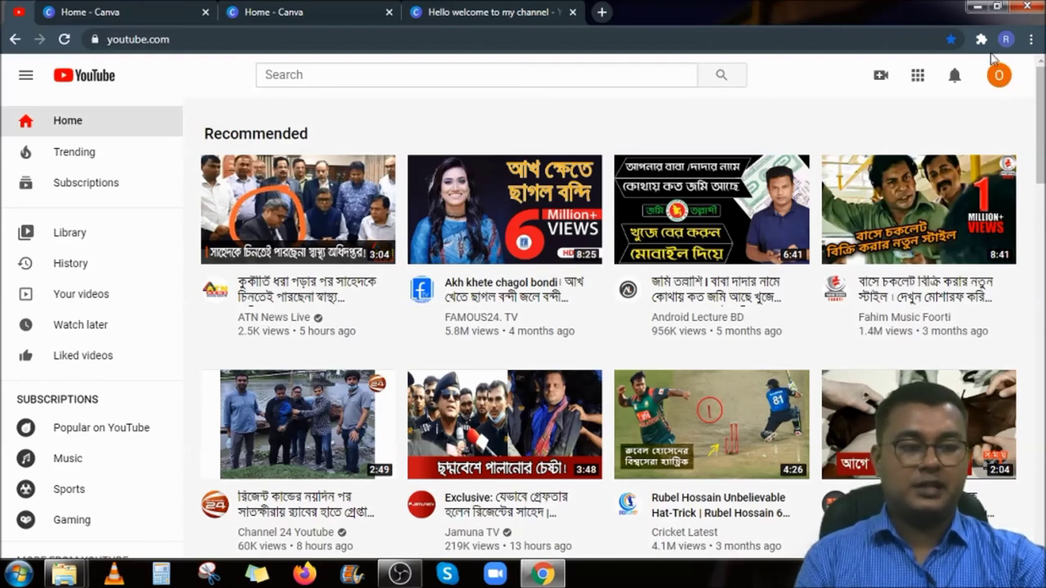
- Open YouTube Studio for the Online IT Institute channel and view the Branding section of its channel settings
{"action": "left_click", "coordinate": [1000, 77]}
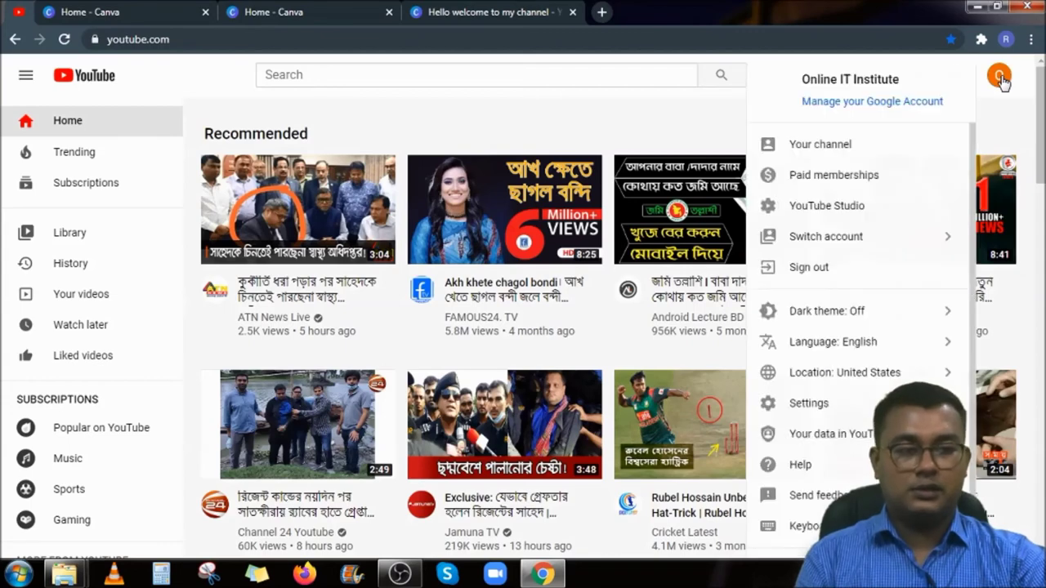
{"action": "left_click", "coordinate": [773, 211]}
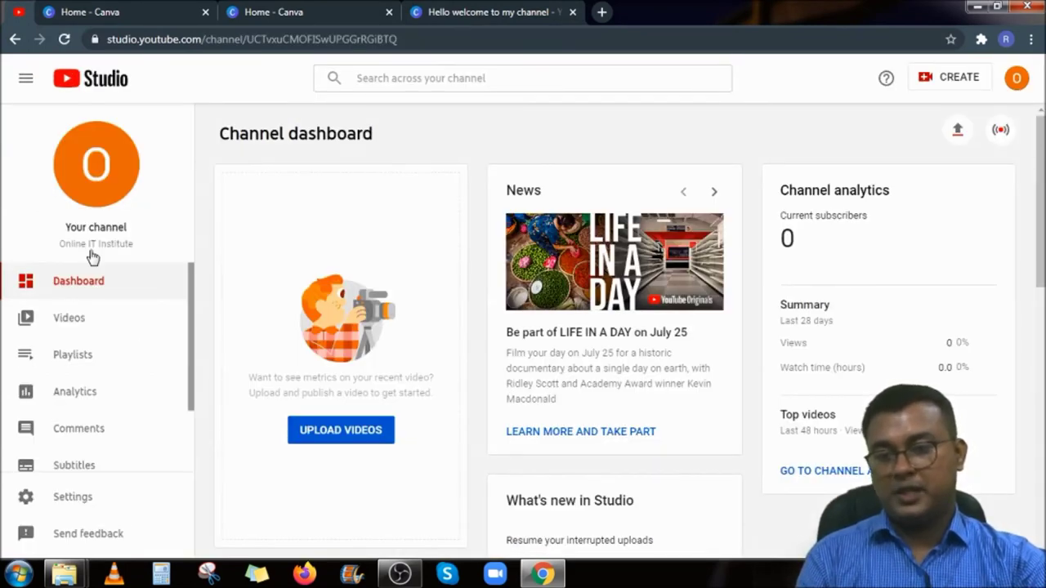
{"action": "scroll", "coordinate": [69, 425], "scroll_direction": "down", "scroll_amount": 2}
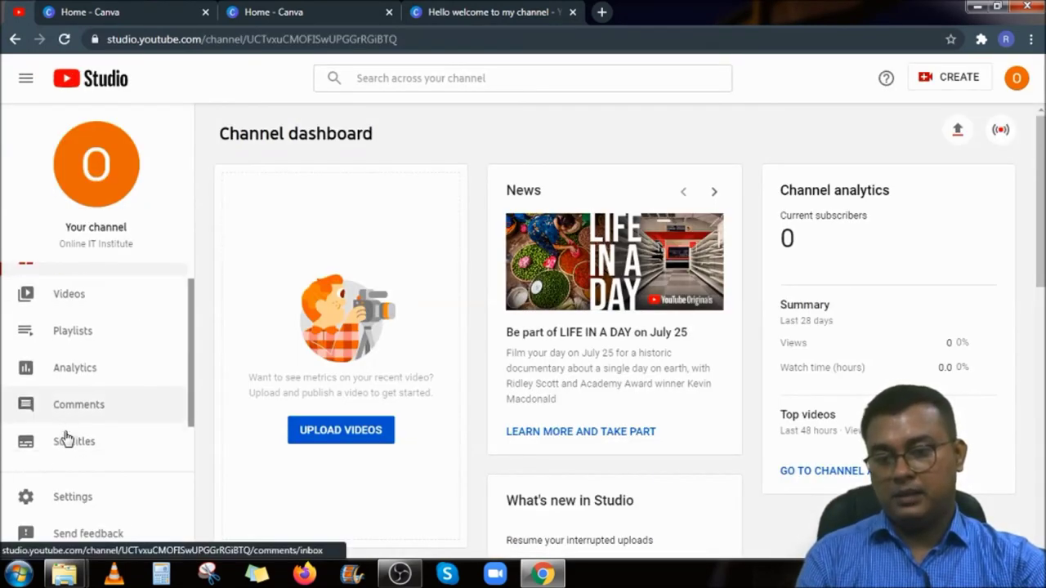
{"action": "left_click", "coordinate": [63, 500]}
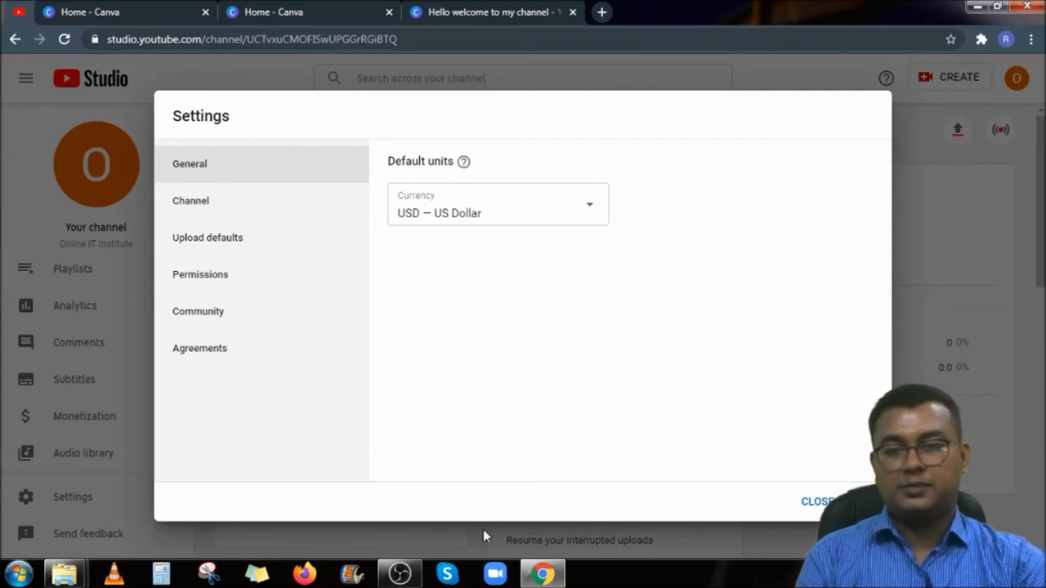
{"action": "left_click", "coordinate": [191, 204]}
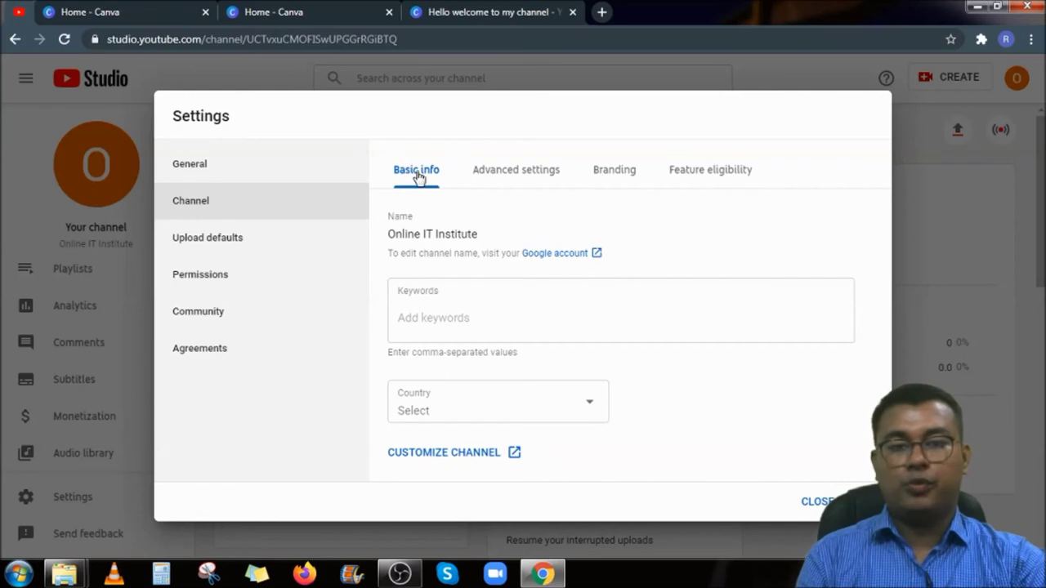
{"action": "left_click", "coordinate": [615, 175]}
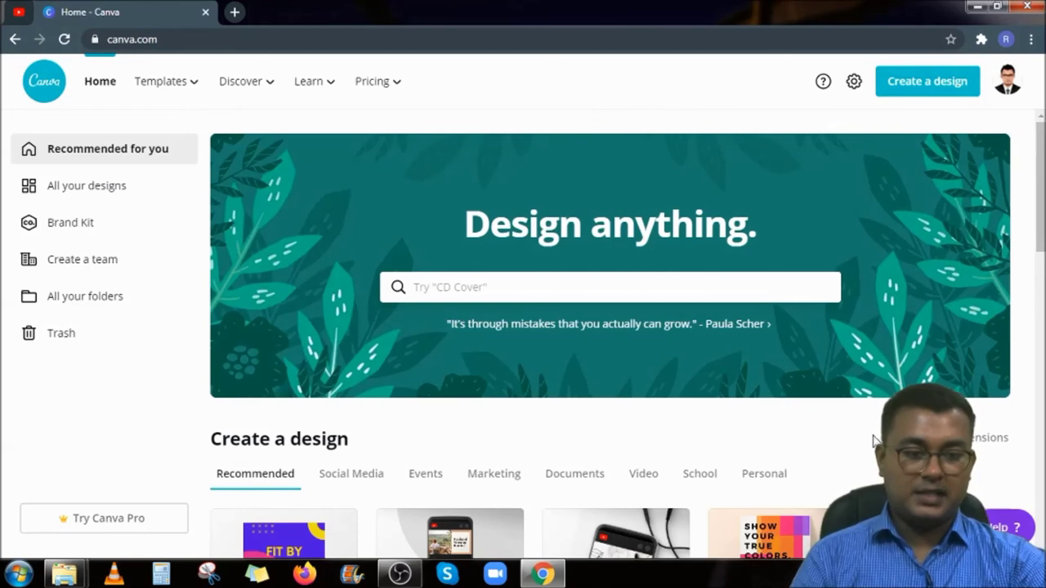
- Create a new Canva design with custom dimensions of 150 × 150 px
{"action": "scroll", "coordinate": [882, 377], "scroll_direction": "down", "scroll_amount": 1}
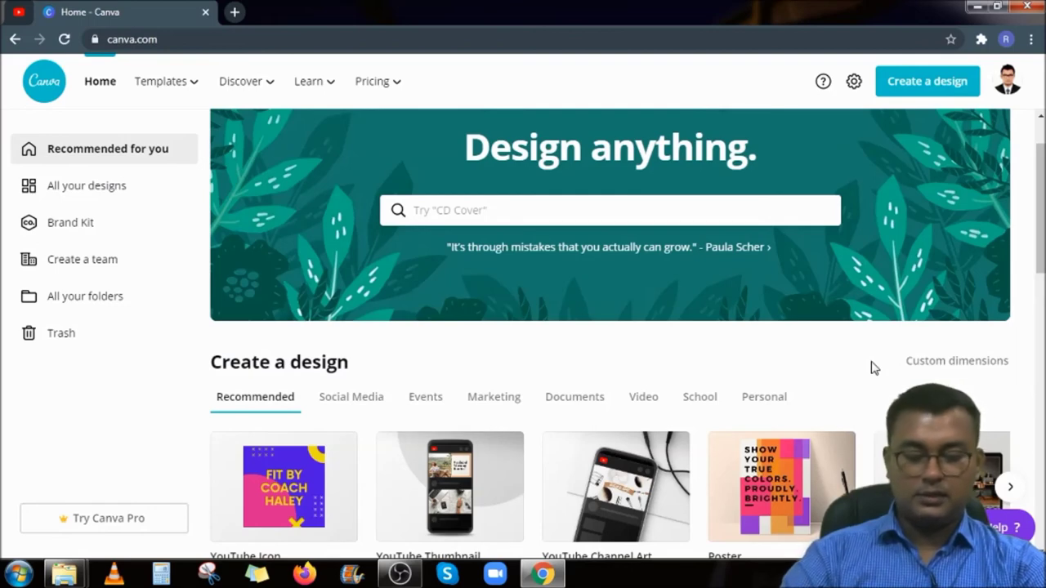
{"action": "mouse_move", "coordinate": [897, 343]}
{"action": "left_mouse_down"}
{"action": "mouse_move", "coordinate": [927, 382]}
{"action": "mouse_move", "coordinate": [1020, 362]}
{"action": "mouse_move", "coordinate": [1017, 346]}
{"action": "mouse_move", "coordinate": [894, 338]}
{"action": "left_mouse_up"}
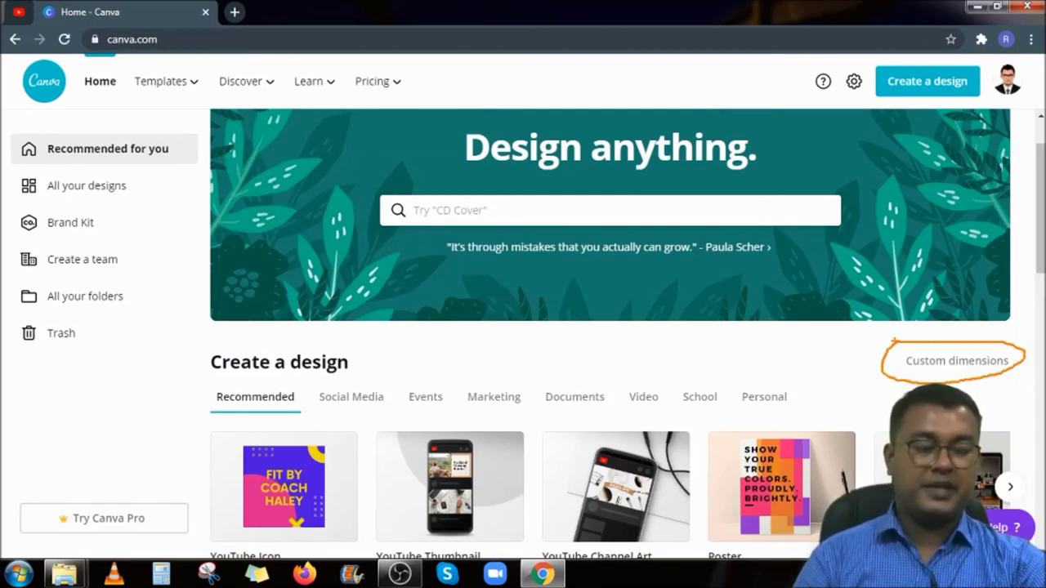
{"action": "key", "text": "Escape"}
{"action": "left_click", "coordinate": [940, 362]}
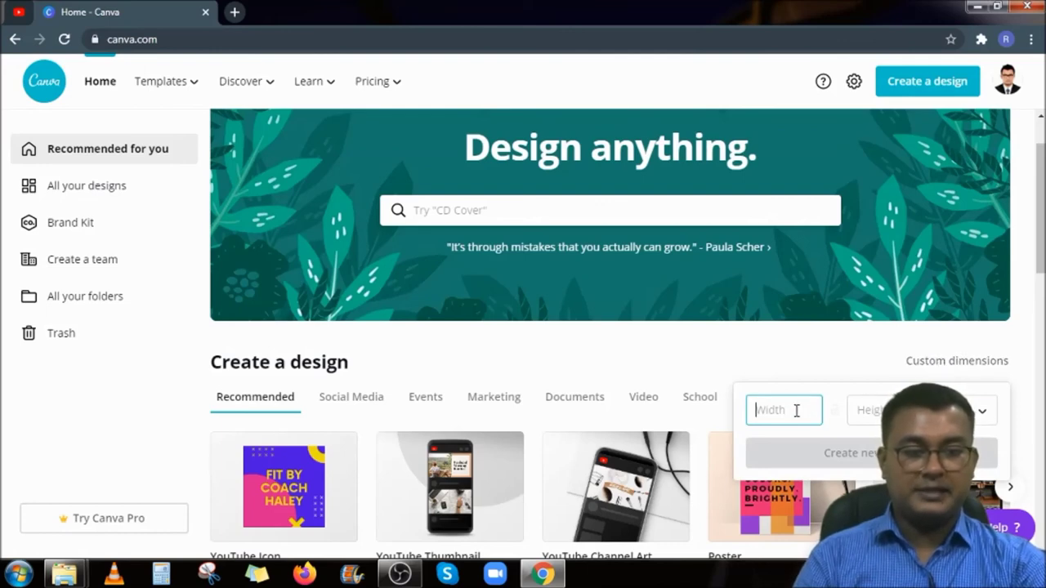
{"action": "type", "text": "150"}
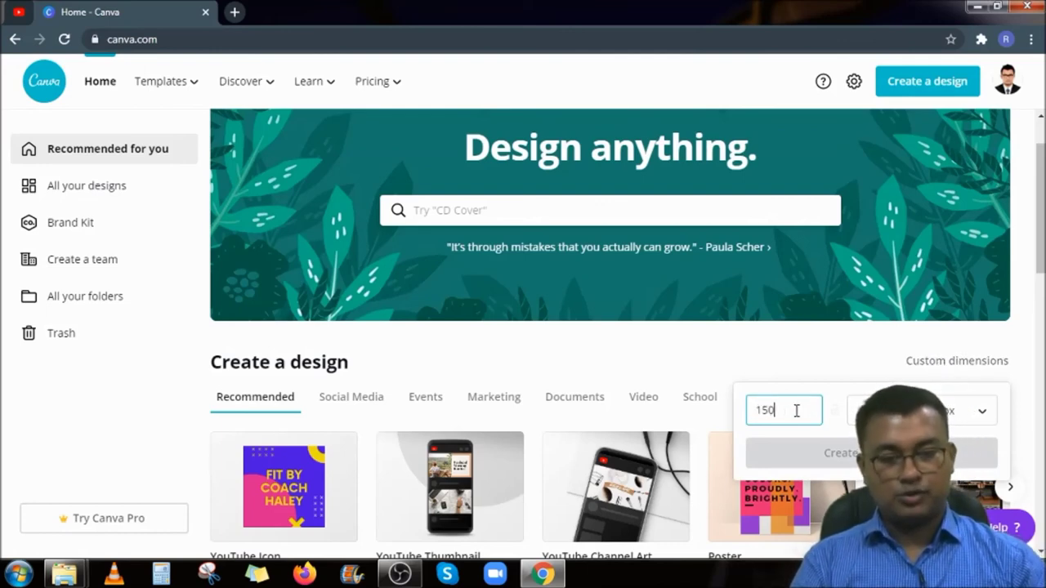
{"action": "key", "text": "Tab"}
{"action": "type", "text": "150"}
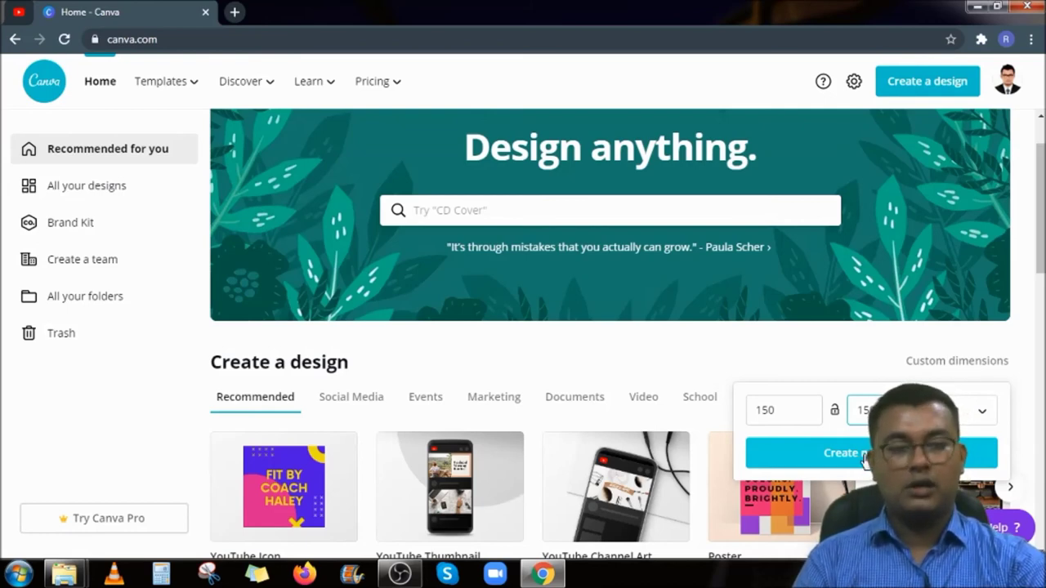
{"action": "left_click", "coordinate": [866, 461]}
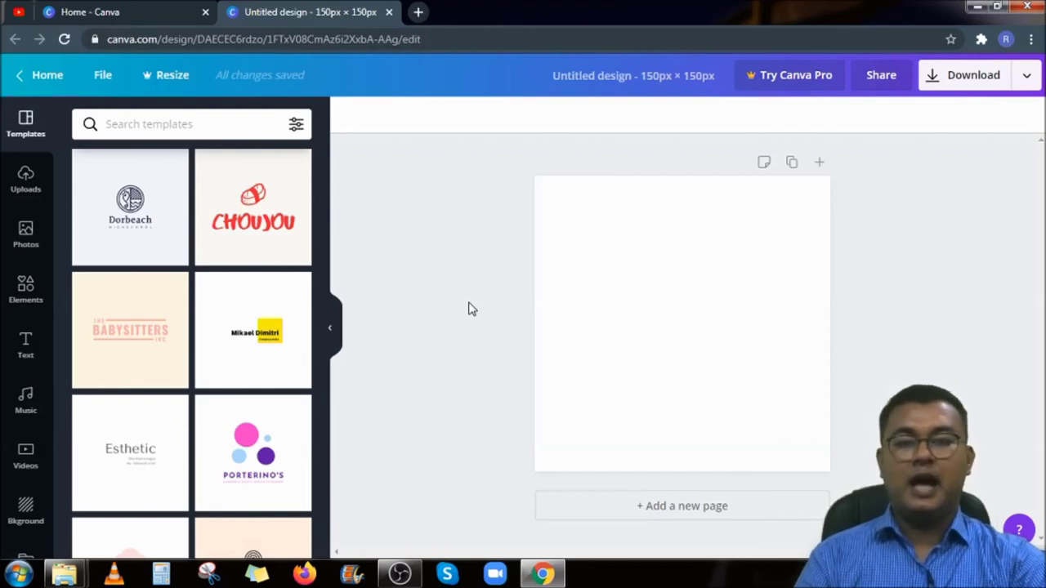
- Fill the blank design with the uploaded Online IT Institute icon and download it as a PNG
{"action": "left_click", "coordinate": [23, 184]}
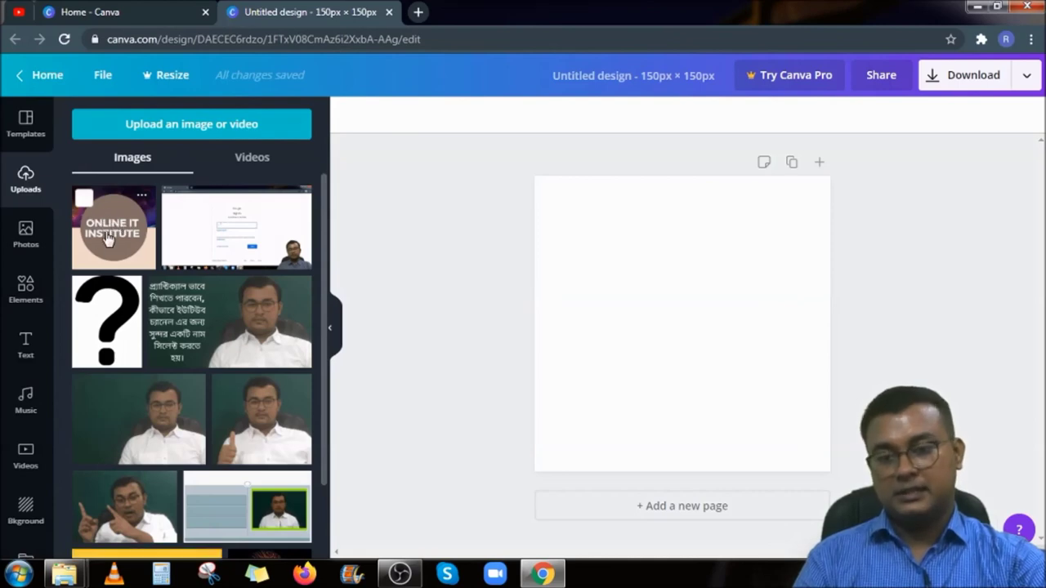
{"action": "left_click_drag", "start_coordinate": [112, 234], "coordinate": [635, 234]}
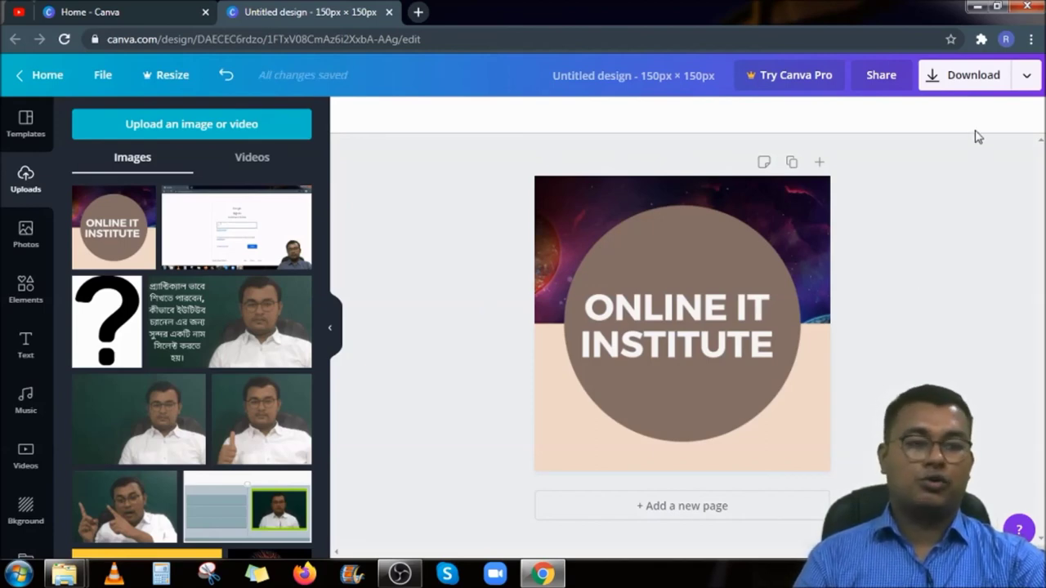
{"action": "left_click", "coordinate": [978, 75]}
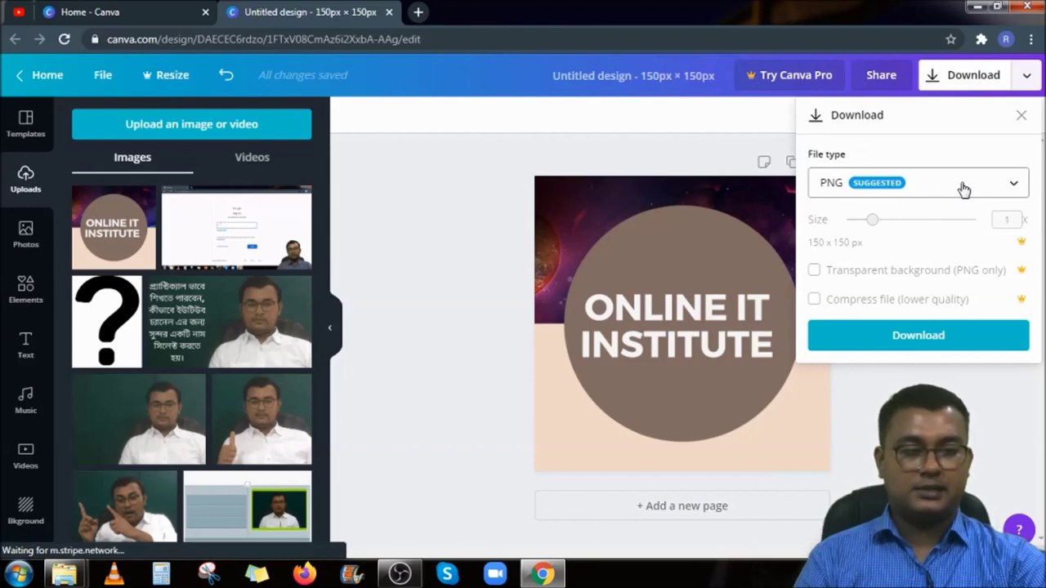
{"action": "left_click", "coordinate": [918, 339]}
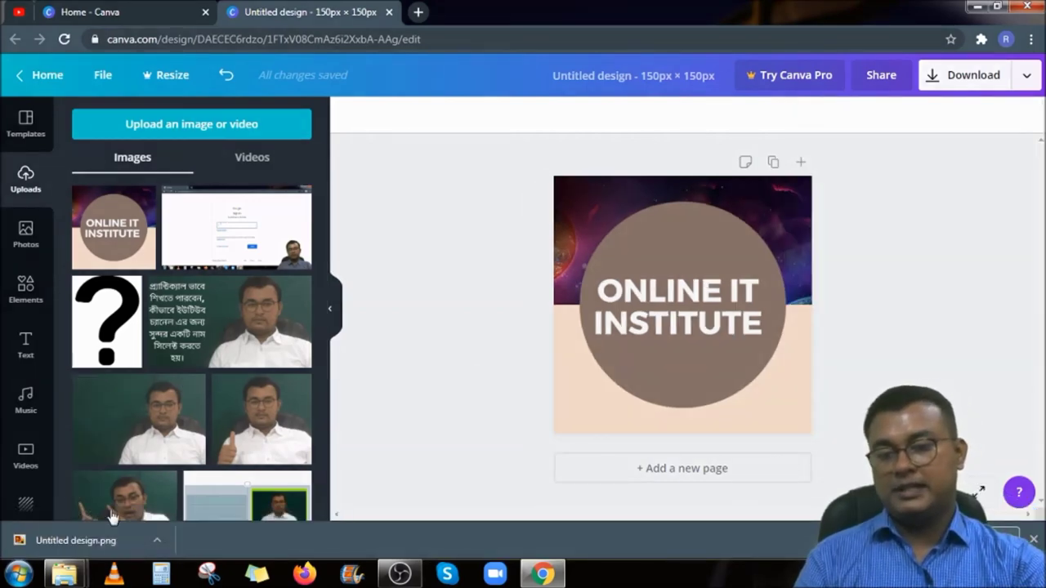
- Show the downloaded "Untitled design.png" in its folder, open the image to check it, and close the viewer
{"action": "left_click", "coordinate": [157, 541]}
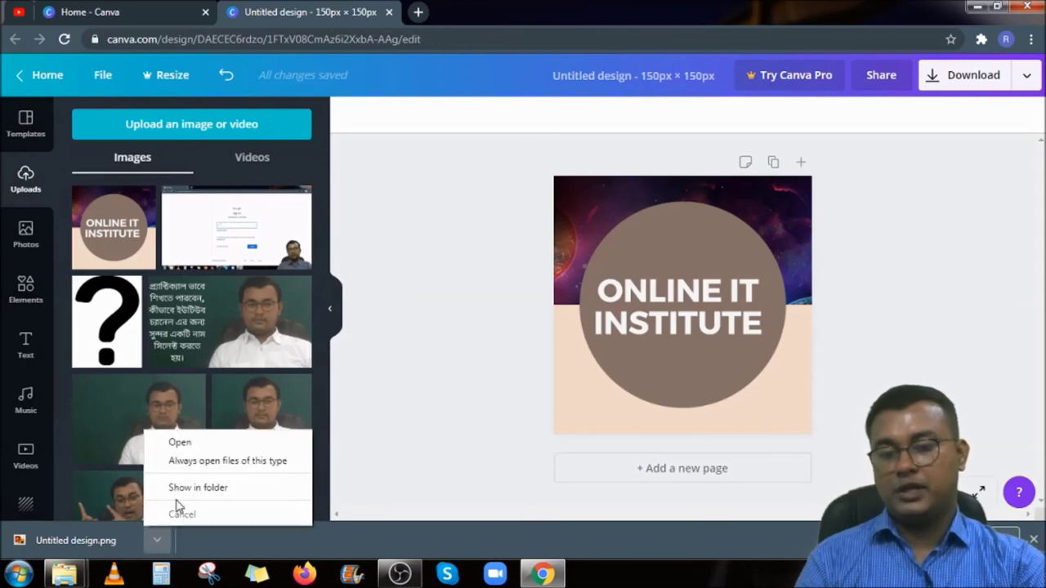
{"action": "left_click", "coordinate": [180, 494]}
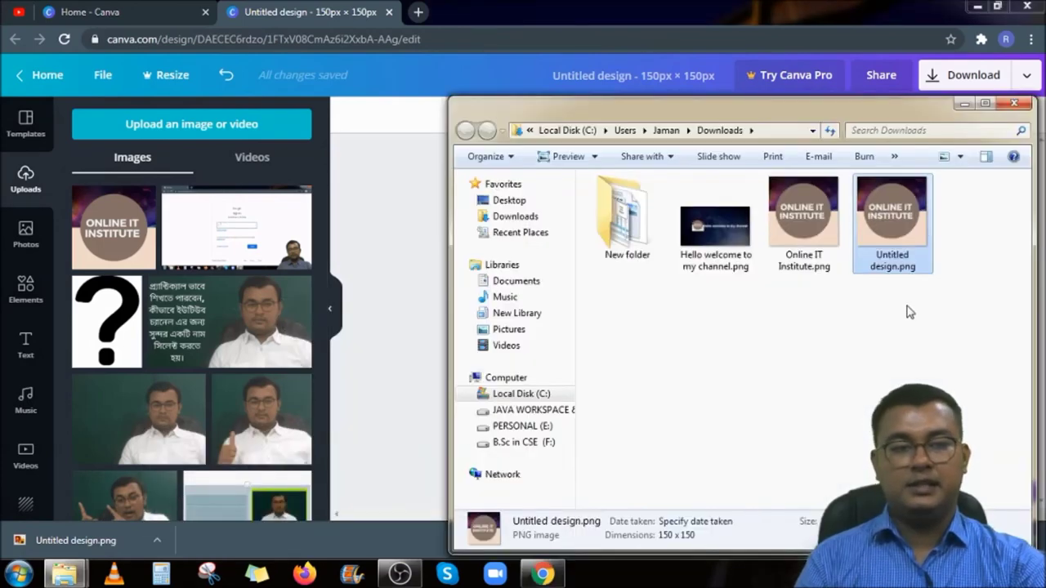
{"action": "left_click", "coordinate": [984, 103]}
{"action": "double_click", "coordinate": [449, 115]}
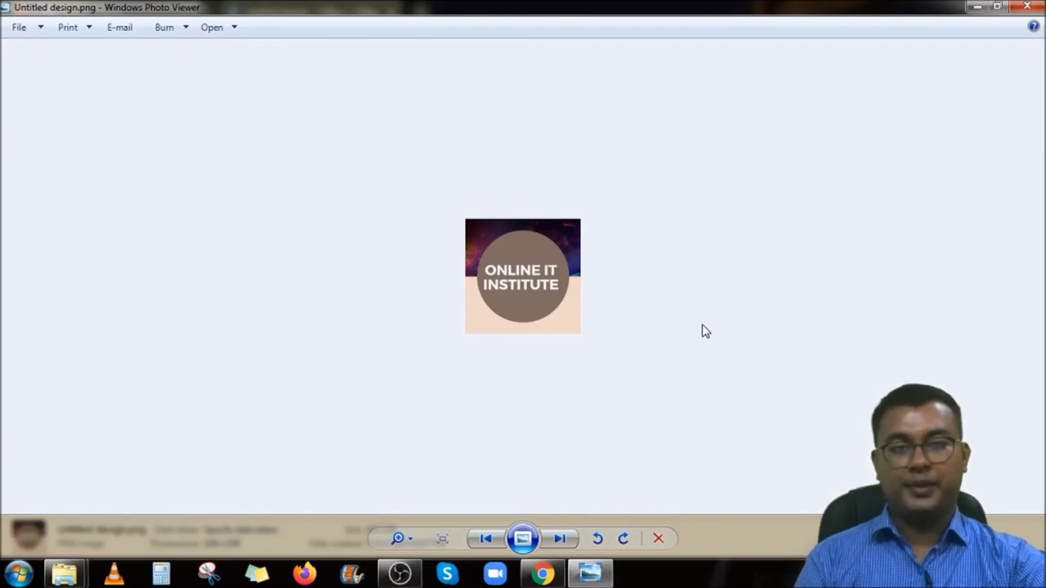
{"action": "key", "text": "alt+F4"}
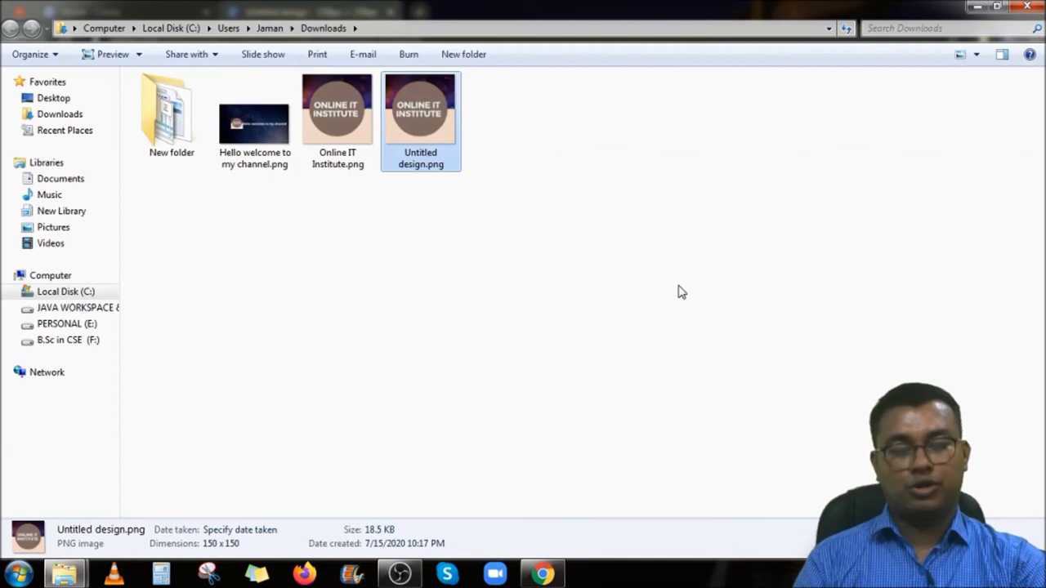
- Review the three downloaded PNG images in the Downloads folder and check their dimensions
{"action": "left_click_drag", "start_coordinate": [230, 183], "coordinate": [457, 138]}
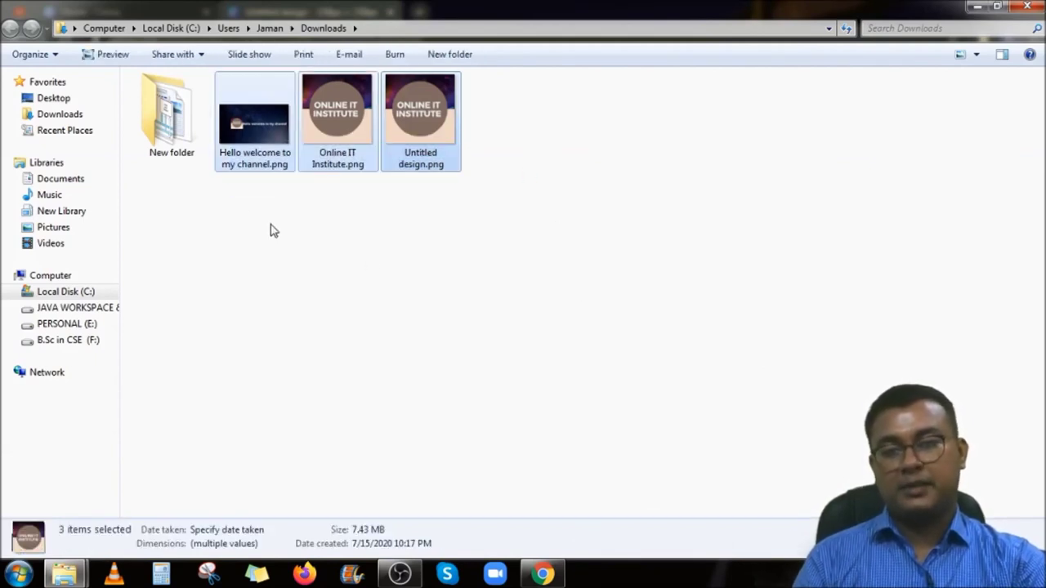
{"action": "left_click", "coordinate": [330, 136]}
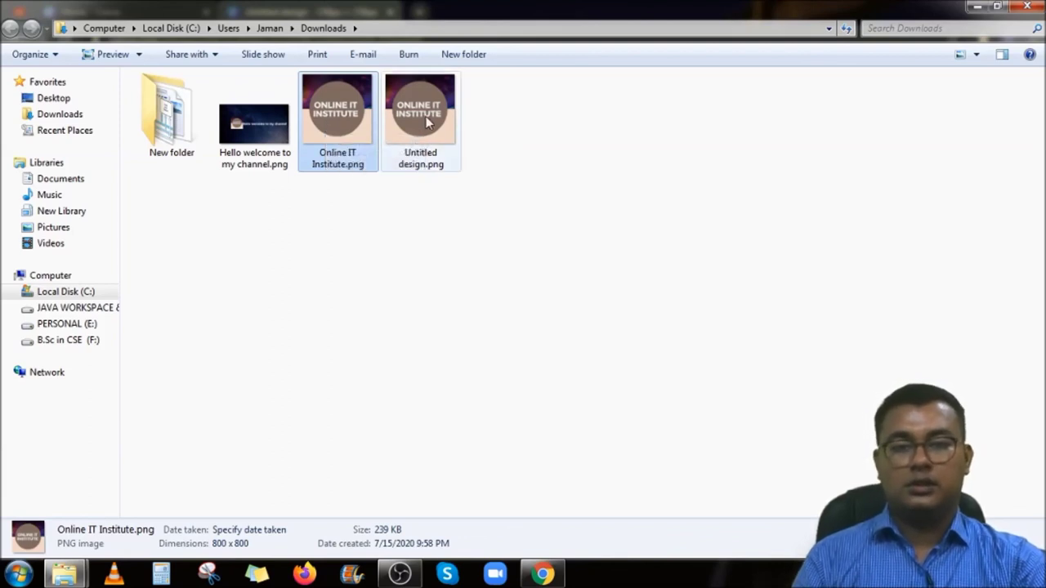
{"action": "mouse_move", "coordinate": [425, 119]}
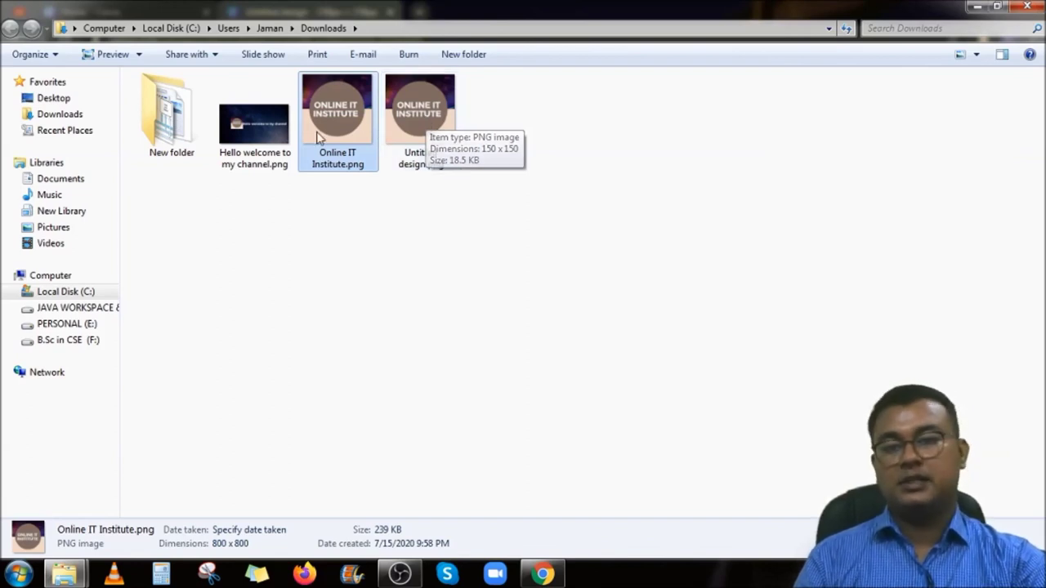
{"action": "mouse_move", "coordinate": [253, 144]}
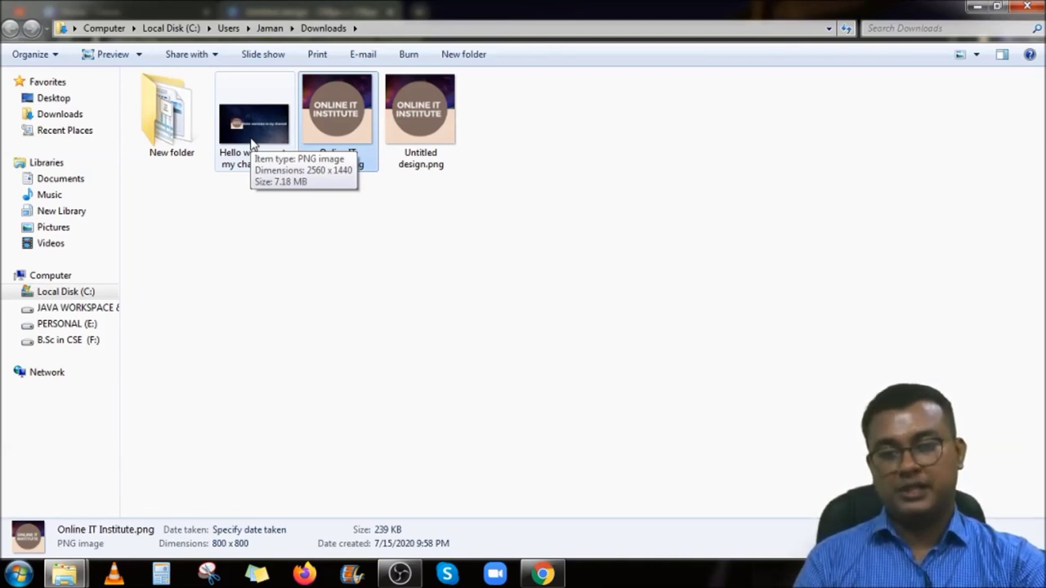
- Rename "Hello welcome to my channel.png" as "Online IT Institute Channel Art"
{"action": "left_click", "coordinate": [253, 144]}
{"action": "right_click", "coordinate": [253, 145]}
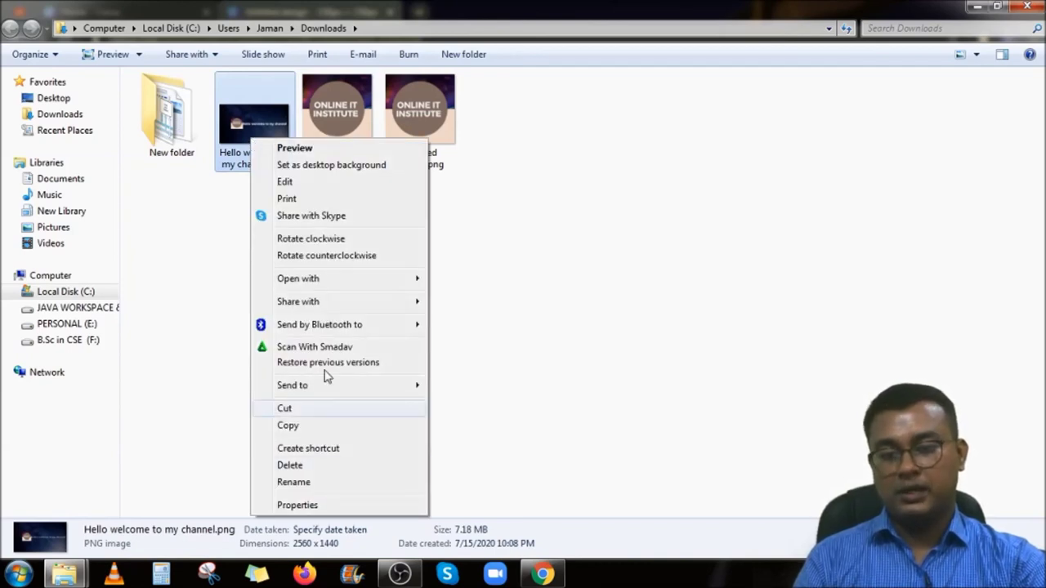
{"action": "left_click", "coordinate": [321, 487]}
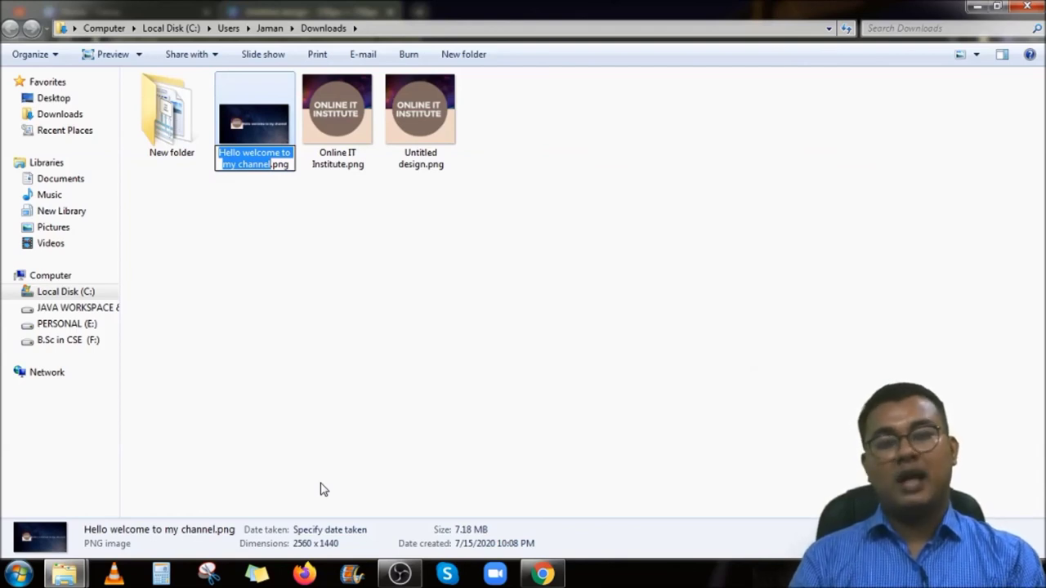
{"action": "type", "text": "Online "}
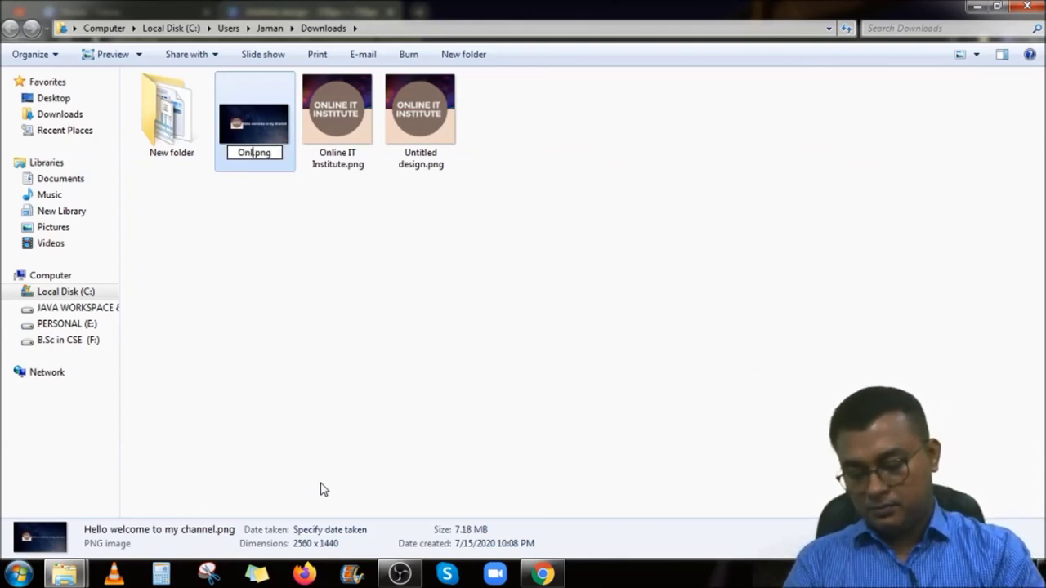
{"action": "type", "text": "IT Institute Channel Art"}
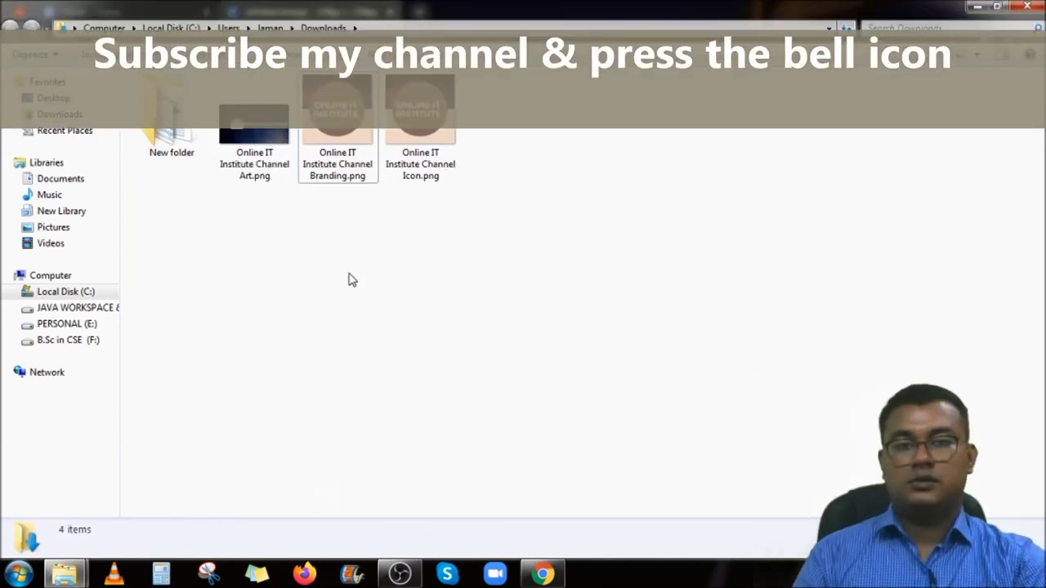